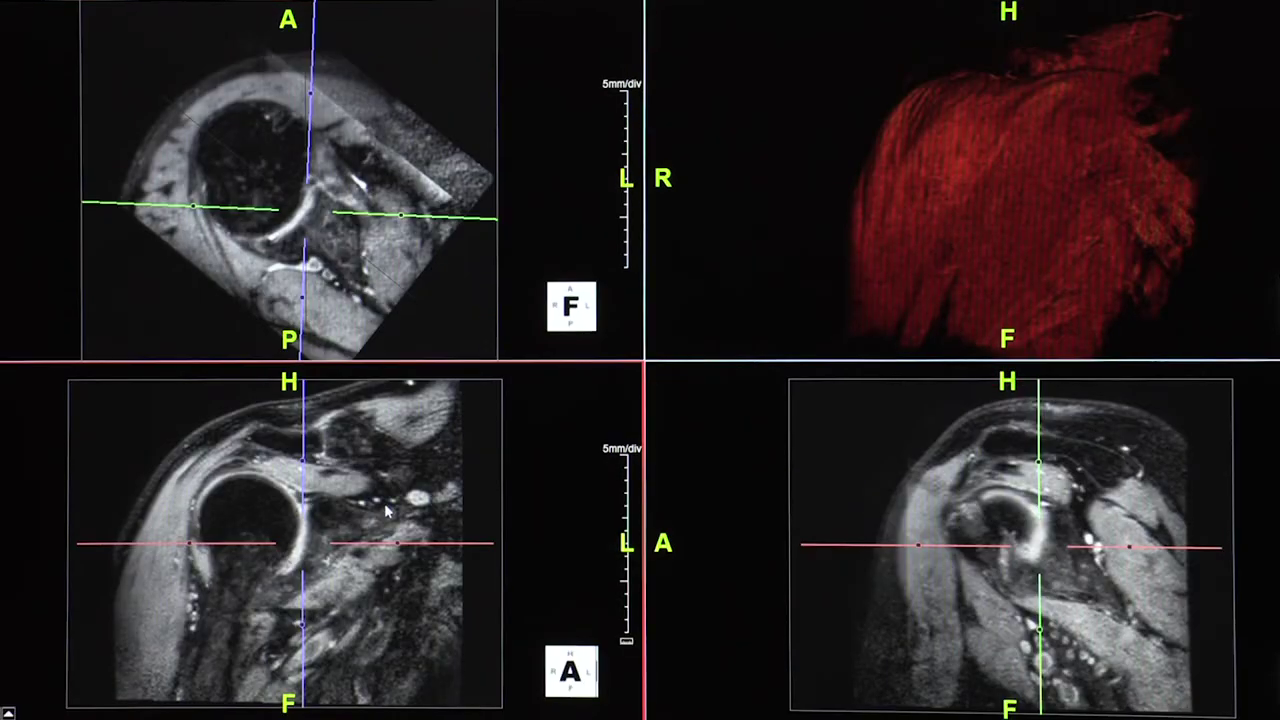
Step: Move the axial slice up through the humeral head and tilt the sagittal reference line in the coronal view along the glenoid face
click(268, 233)
mouse_move(420, 290)
mouse_down()
mouse_move(412, 266)
mouse_move(410, 280)
mouse_up()
click(340, 480)
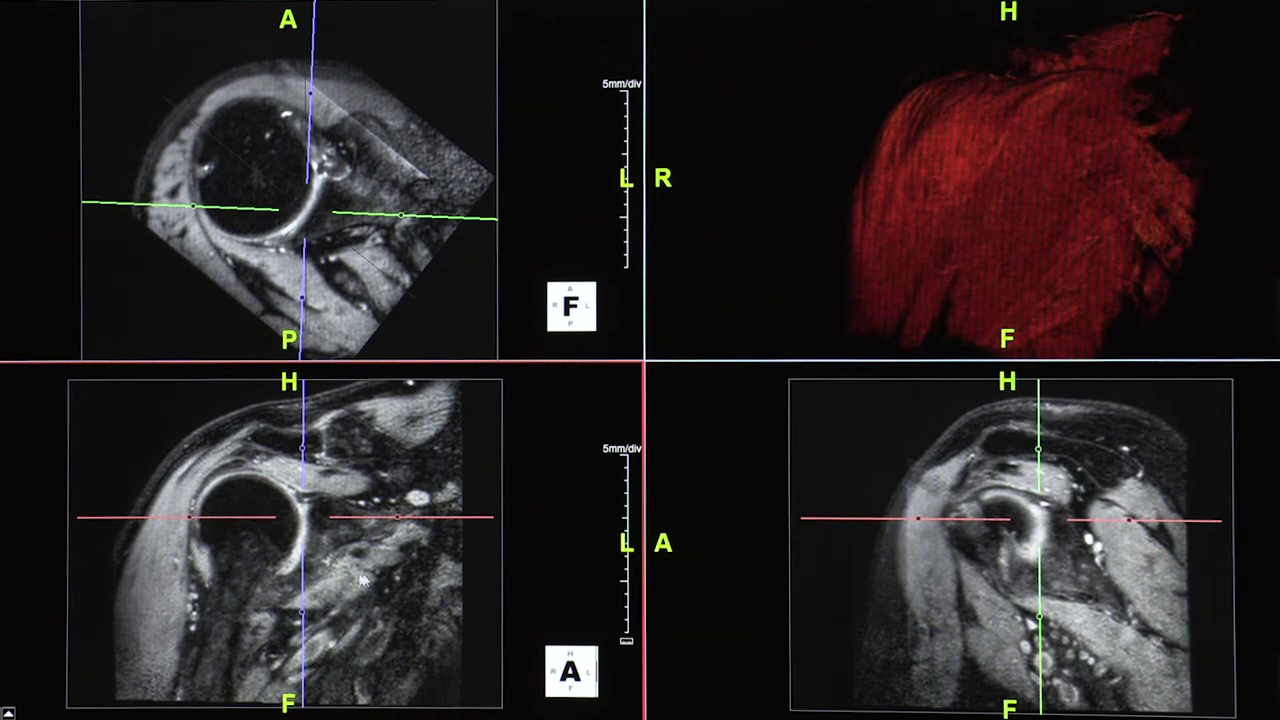
drag(381, 579, 380, 585)
drag(305, 622, 252, 625)
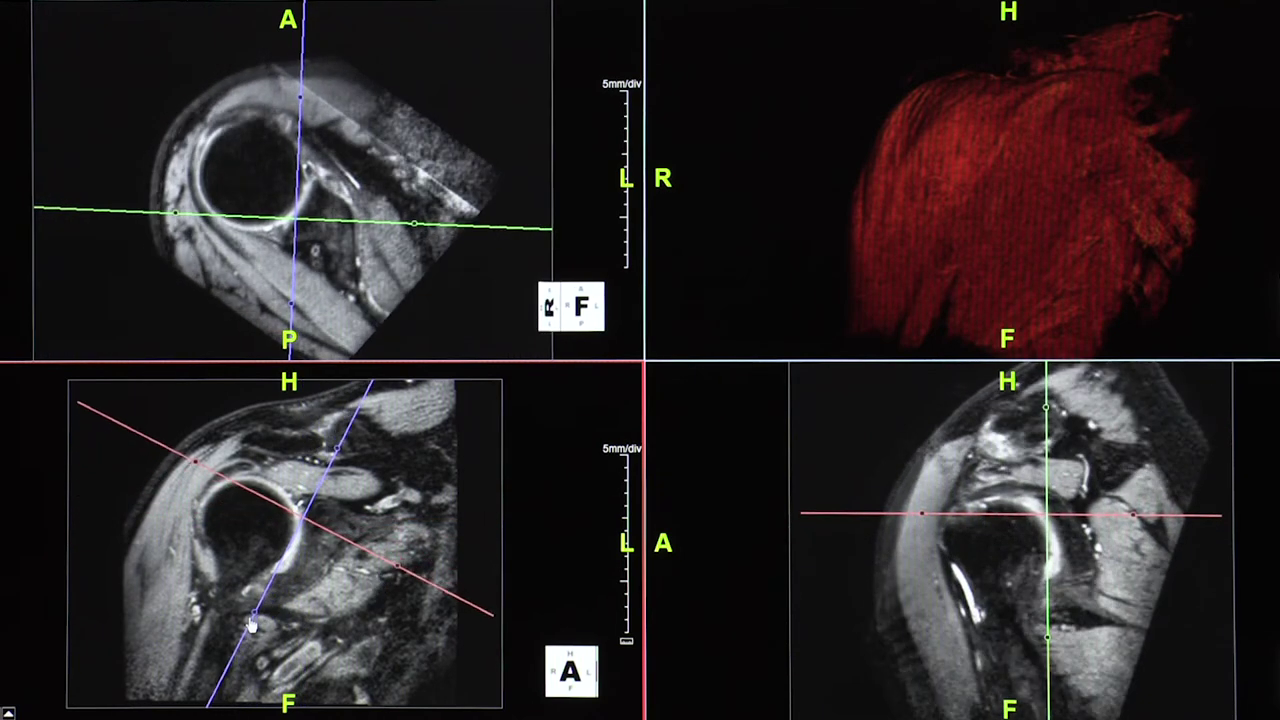
Step: Rotate the coronal reference line in the axial view perpendicular to the glenoid, and tilt it slightly along the glenoid in the sagittal view
click(430, 258)
drag(418, 234, 366, 311)
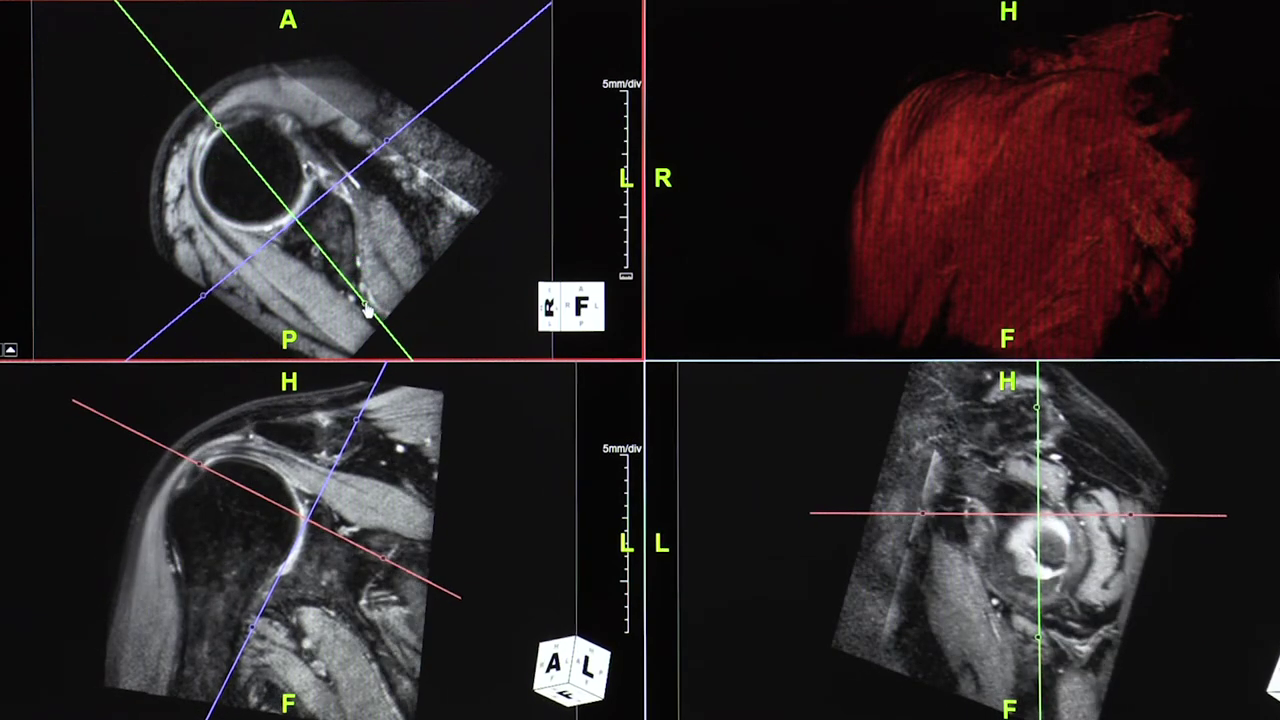
click(1022, 608)
drag(1040, 648, 1055, 645)
click(455, 497)
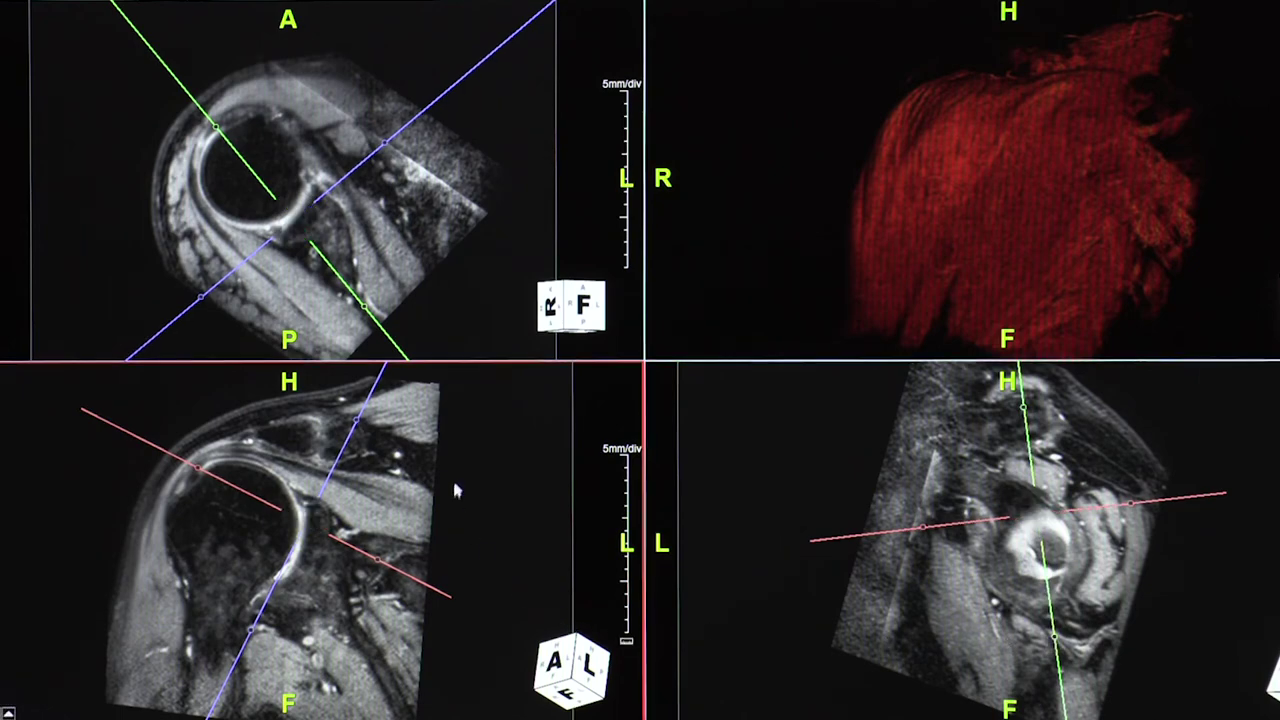
Step: Enlarge the oblique coronal view and rotate the shoulder image counterclockwise to level it, magnified around the humeral head
double_click(454, 482)
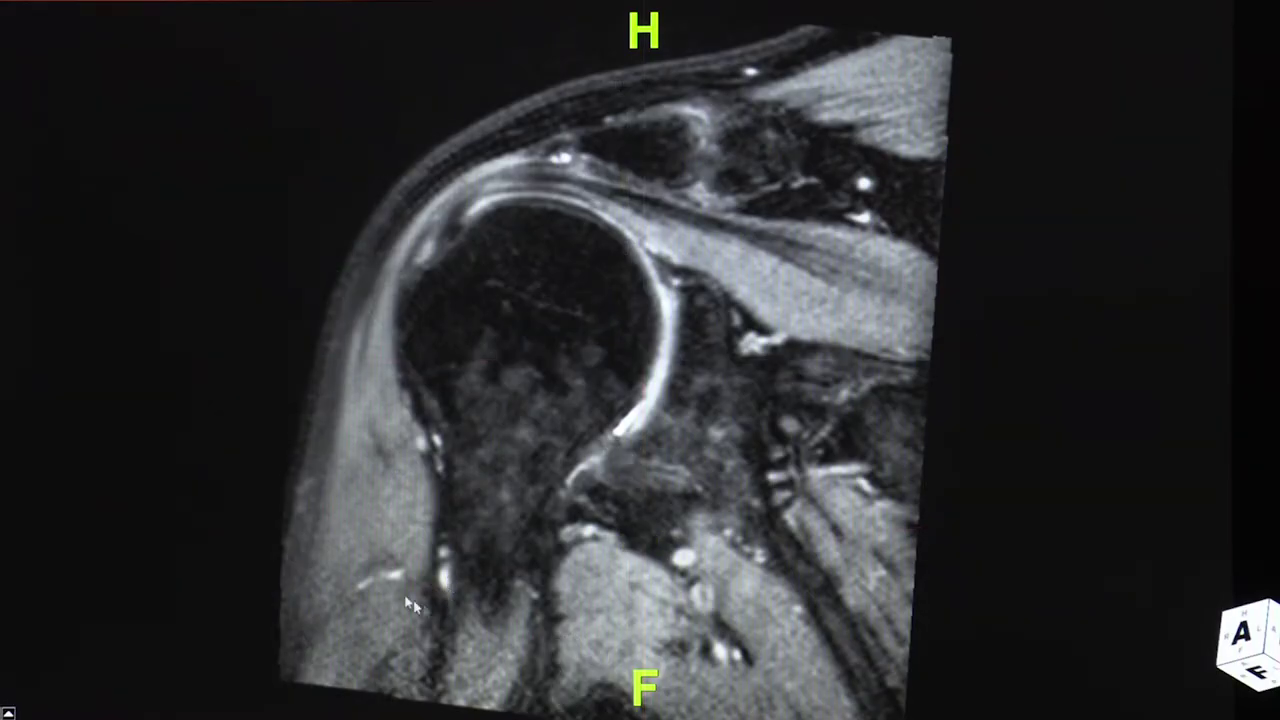
drag(416, 628, 518, 638)
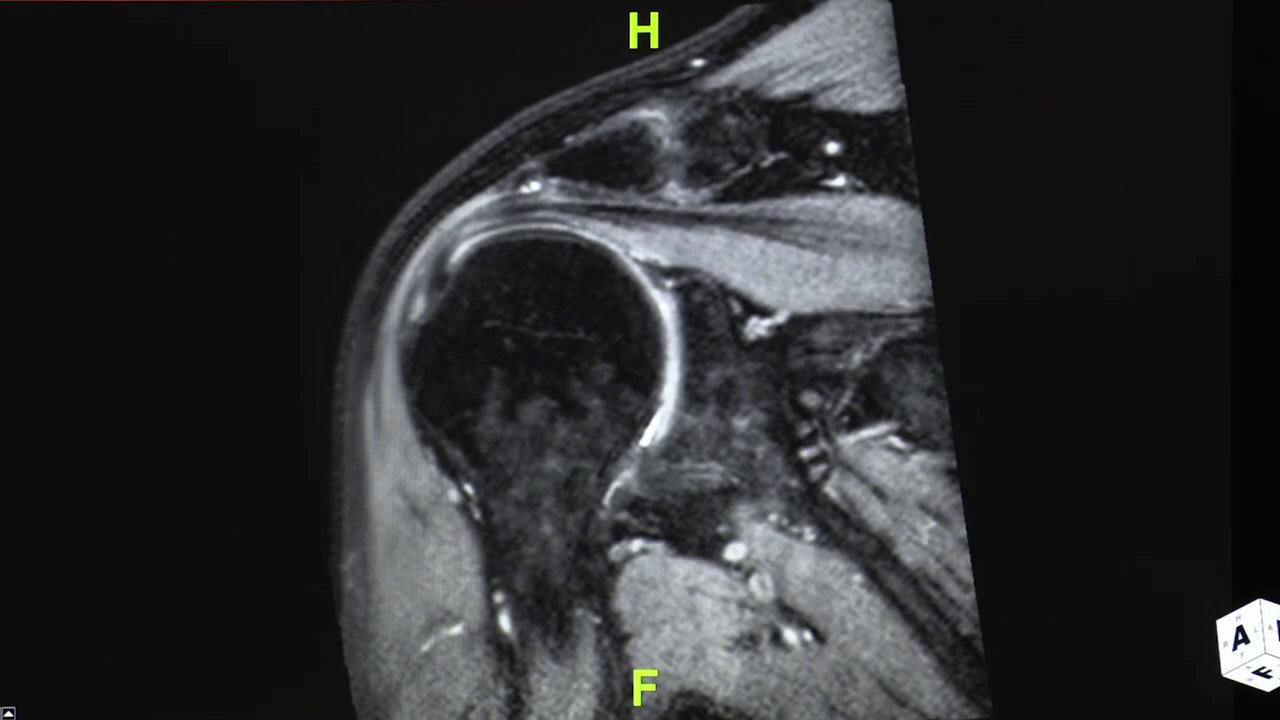
drag(274, 238, 259, 152)
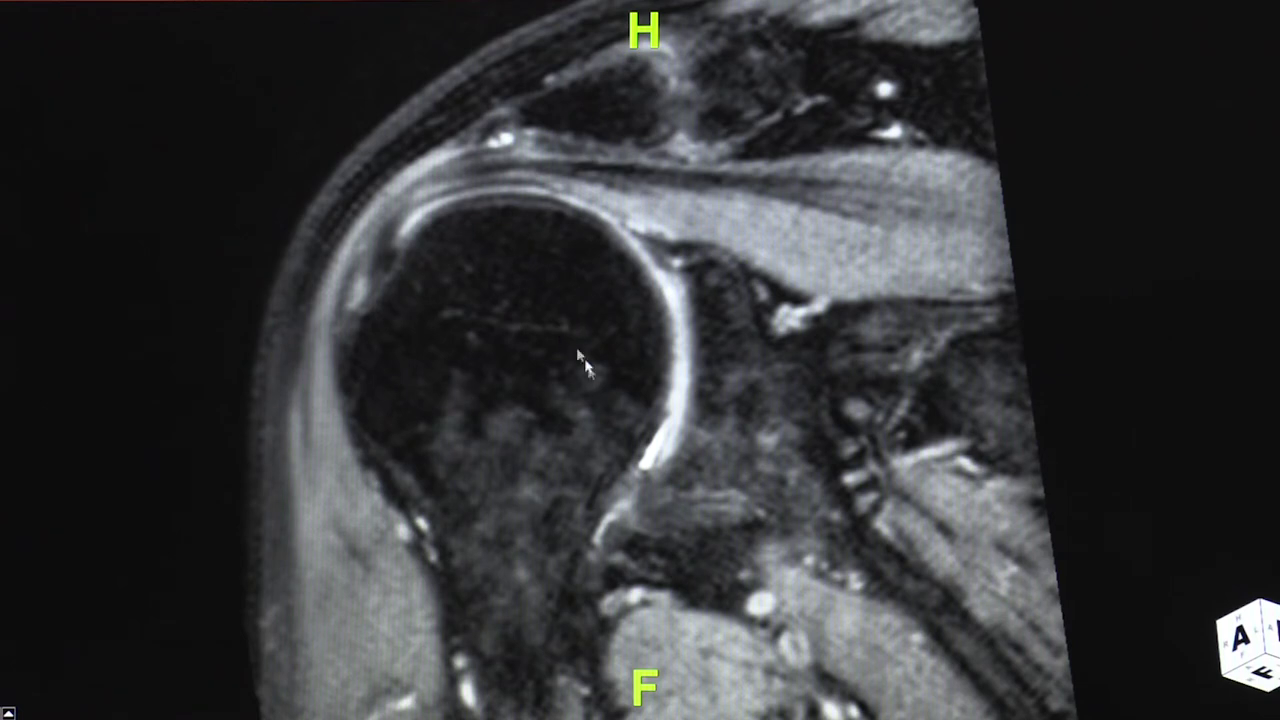
Step: Examine the oblique coronal slices from the glenoid to the front of the humeral head, following the superior labrum and the tissue above the head
drag(833, 376, 834, 346)
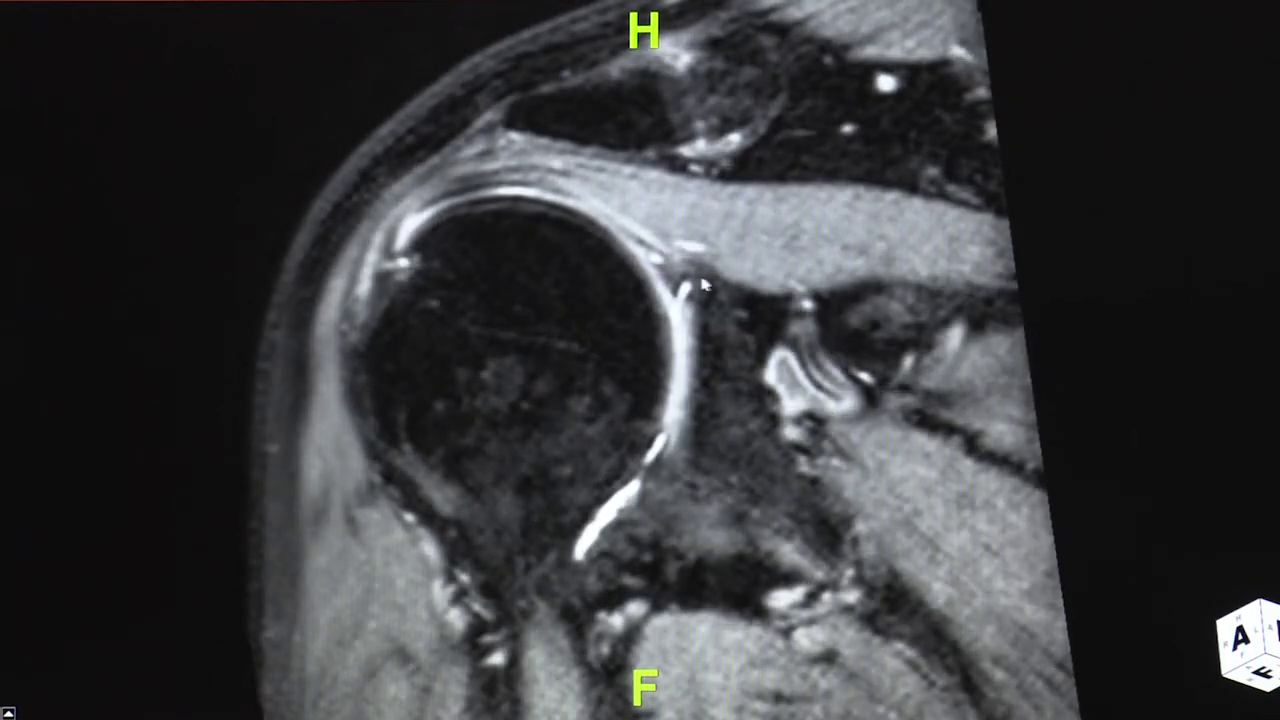
drag(703, 304, 716, 413)
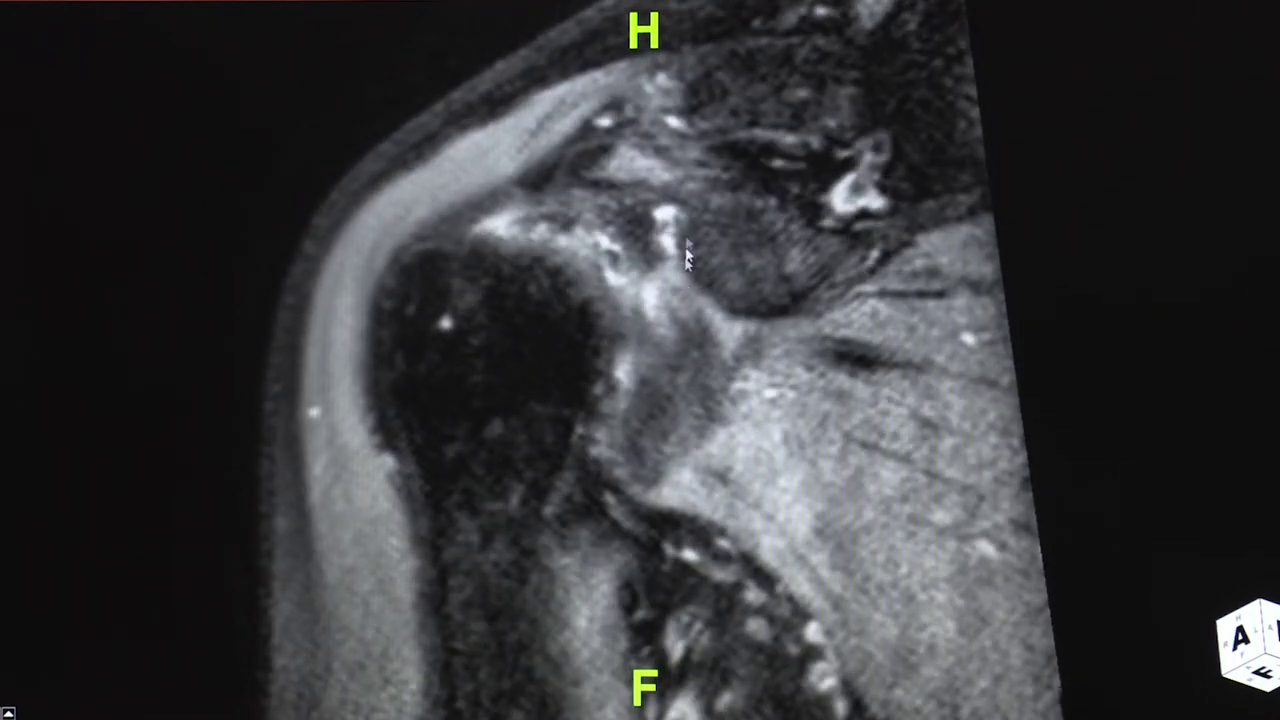
drag(727, 308, 720, 281)
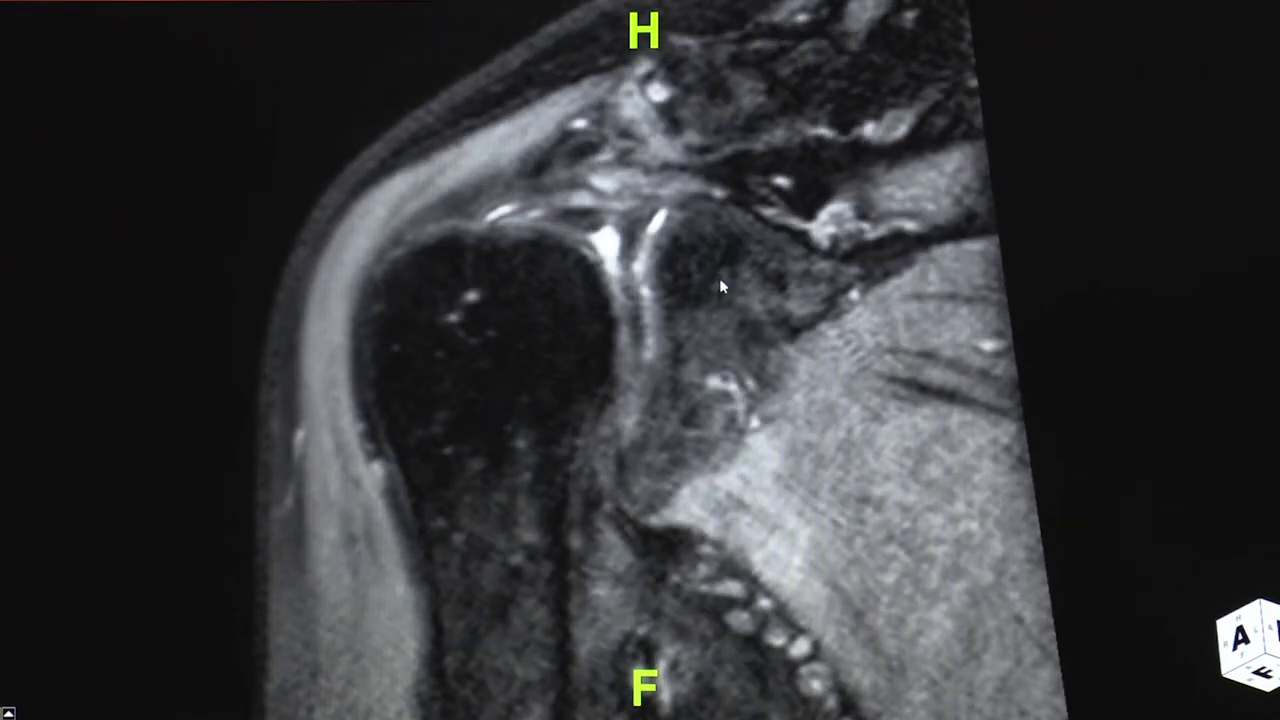
drag(688, 313, 689, 263)
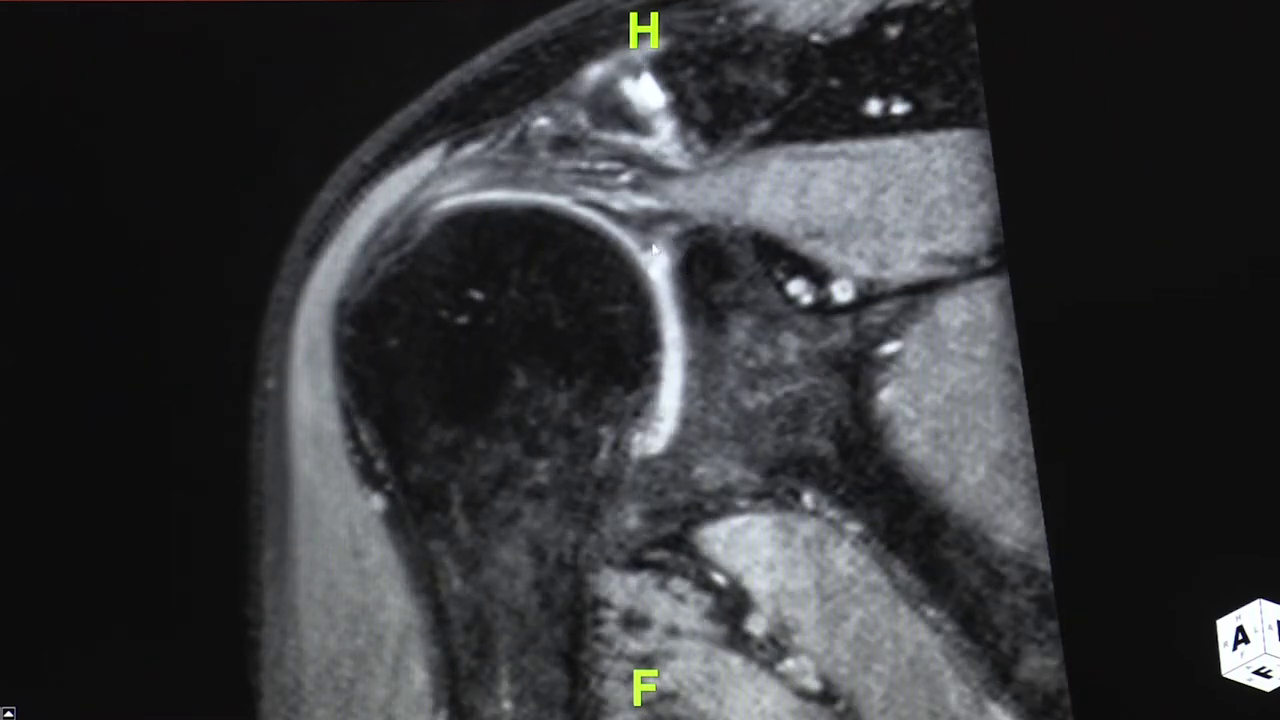
drag(837, 354, 818, 277)
drag(716, 346, 722, 580)
mouse_move(591, 268)
mouse_down()
mouse_move(591, 280)
mouse_move(578, 257)
mouse_up()
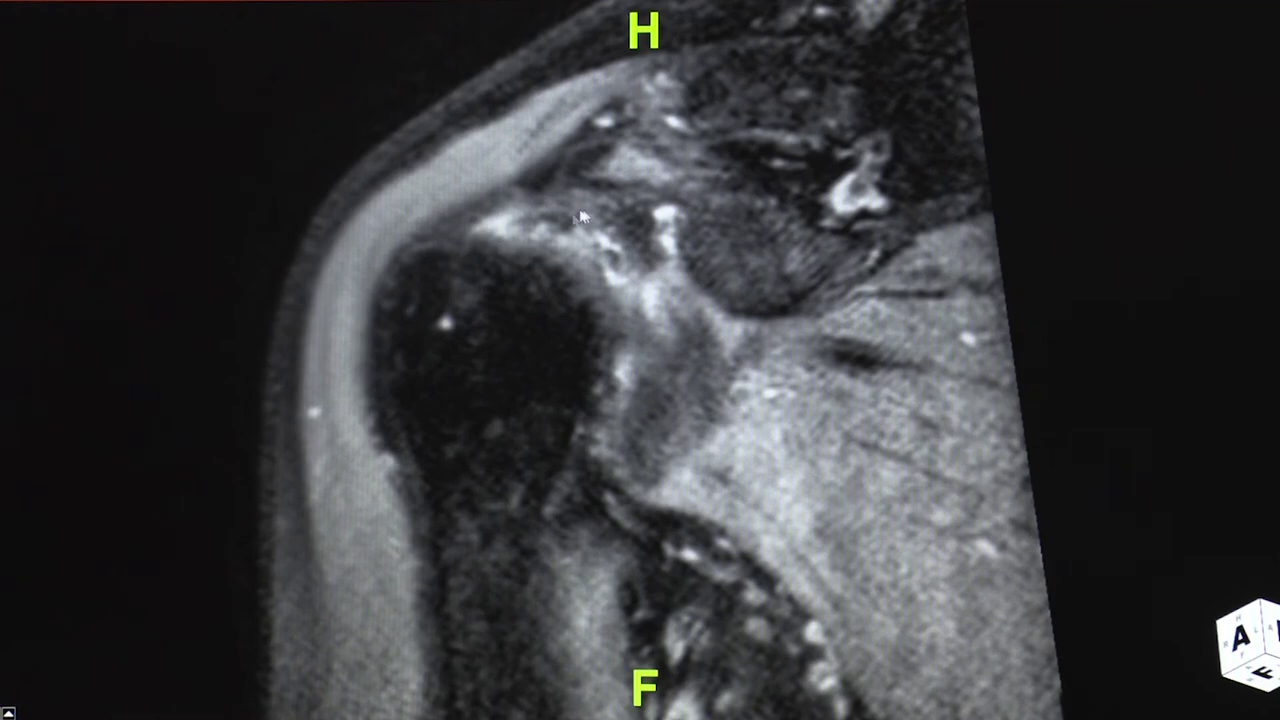
mouse_move(573, 343)
mouse_down()
mouse_move(577, 294)
mouse_move(571, 346)
mouse_up()
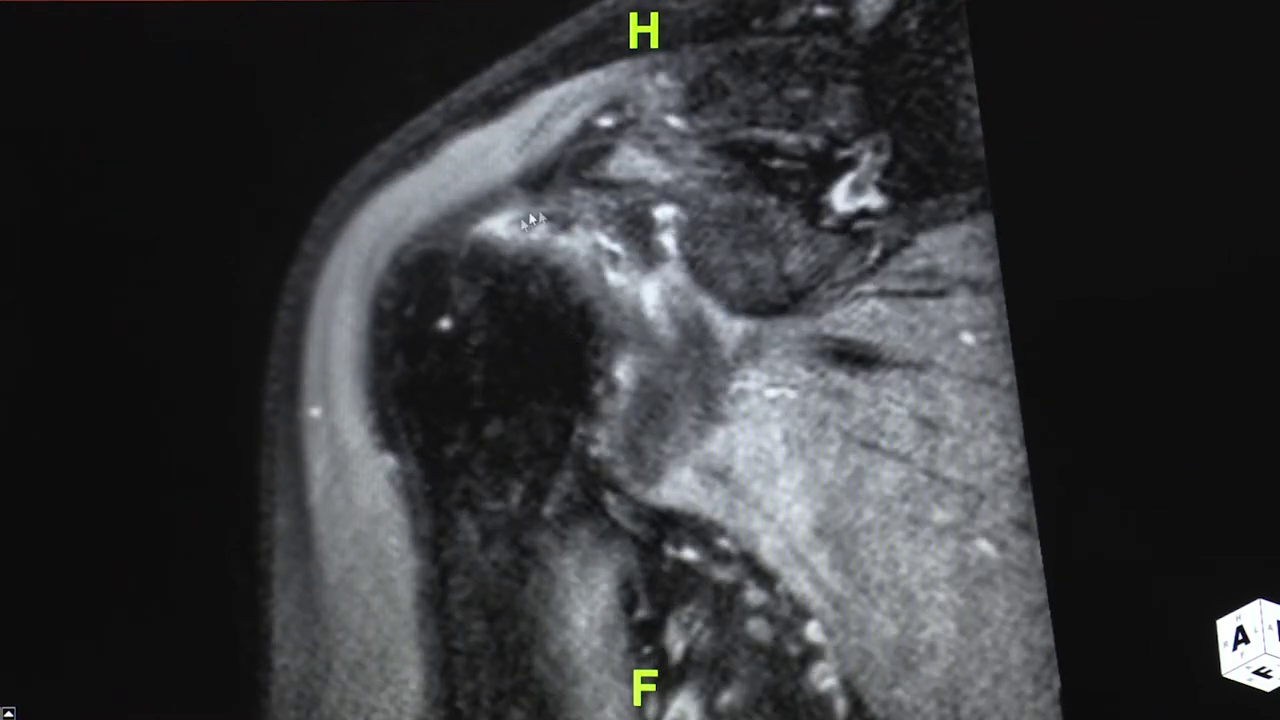
Step: Restore the four-view layout, recentre the crosshair on the bright area atop the humeral head, and tilt the sagittal reference line there
double_click(547, 319)
drag(309, 519, 229, 480)
drag(200, 607, 262, 594)
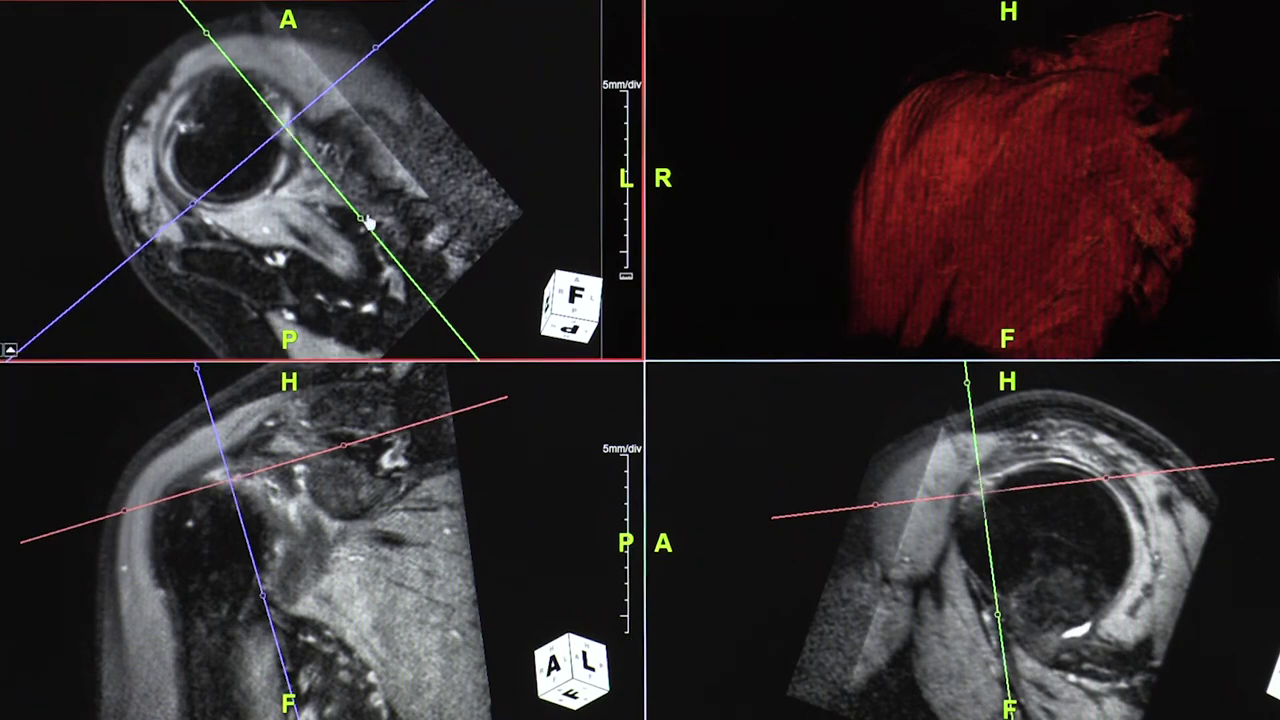
Step: Enlarge the oblique sagittal view and examine its slices from the humeral head toward the glenoid and back
double_click(796, 474)
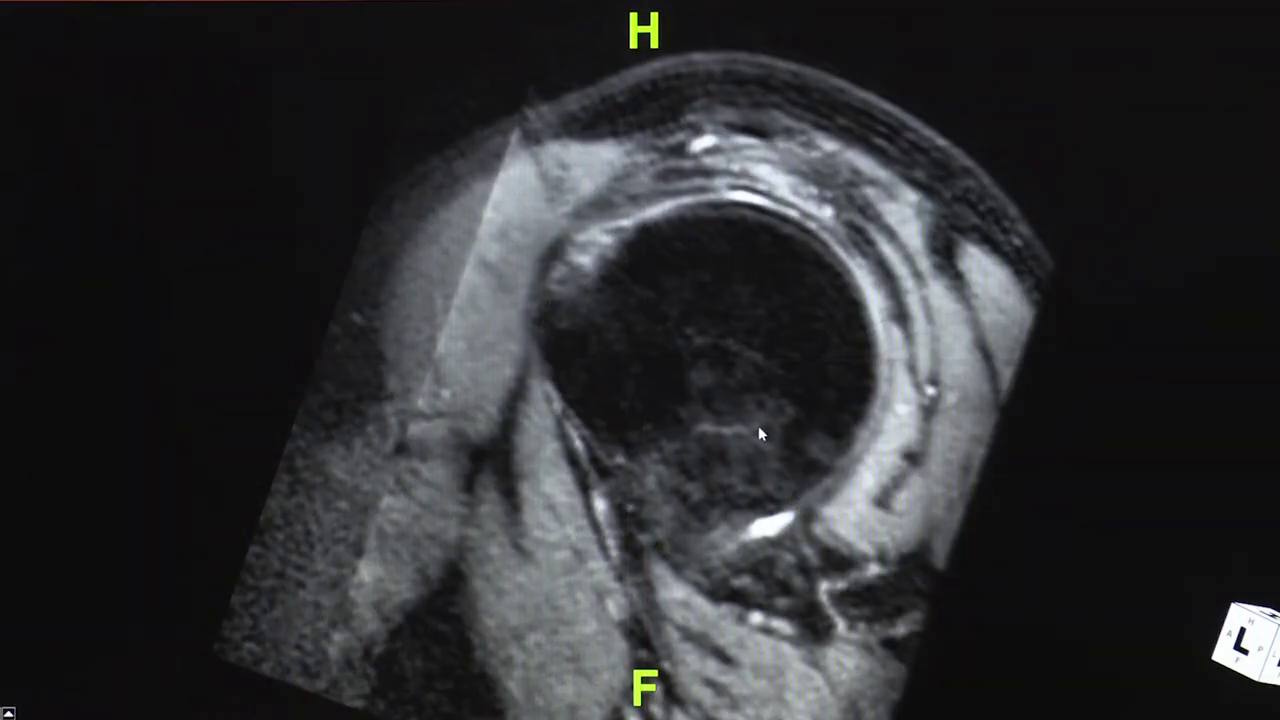
drag(625, 394, 652, 460)
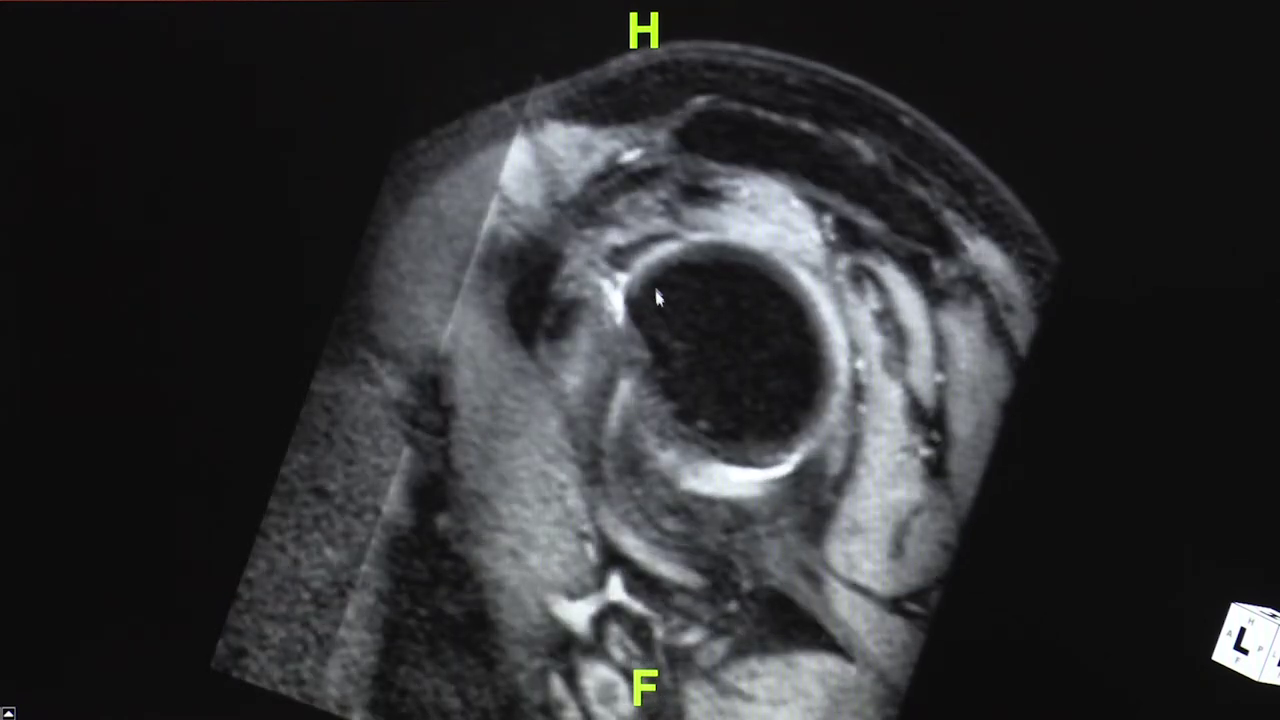
drag(660, 306, 654, 263)
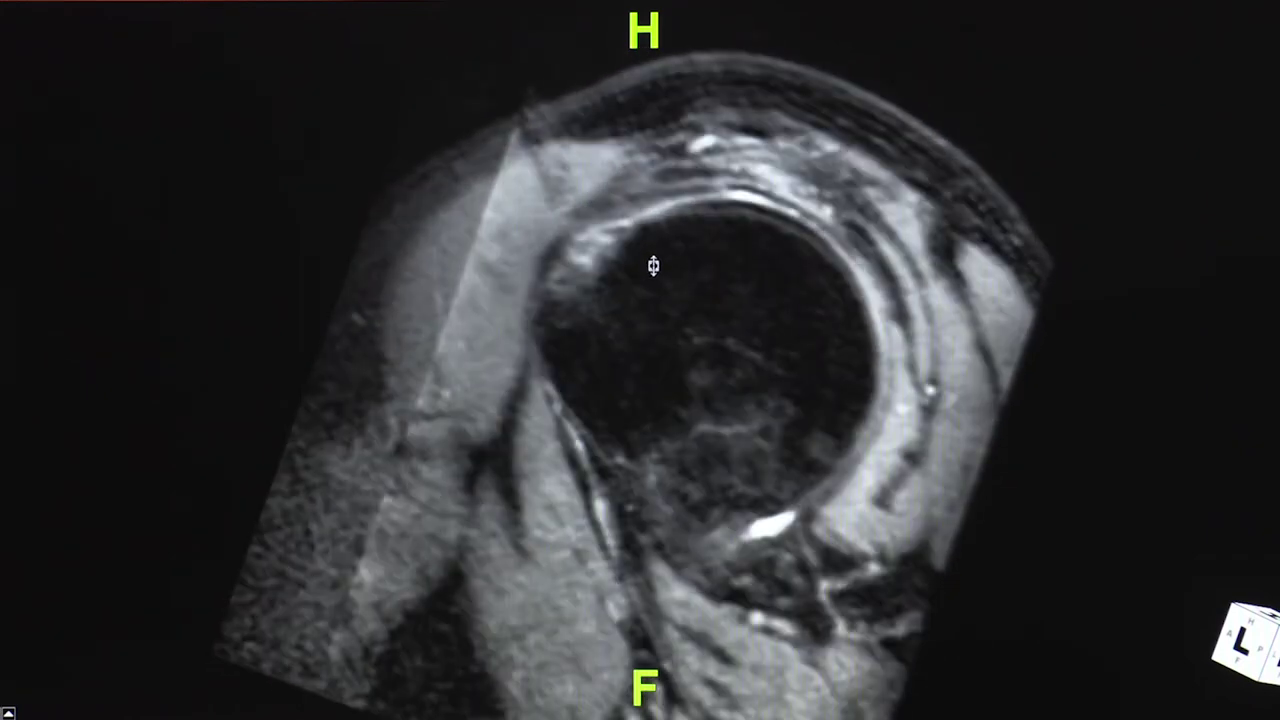
Step: Rotate the reference lines in the sagittal view by roughly a quarter turn, then enlarge the re-angled axial view and orient it head-up
double_click(654, 263)
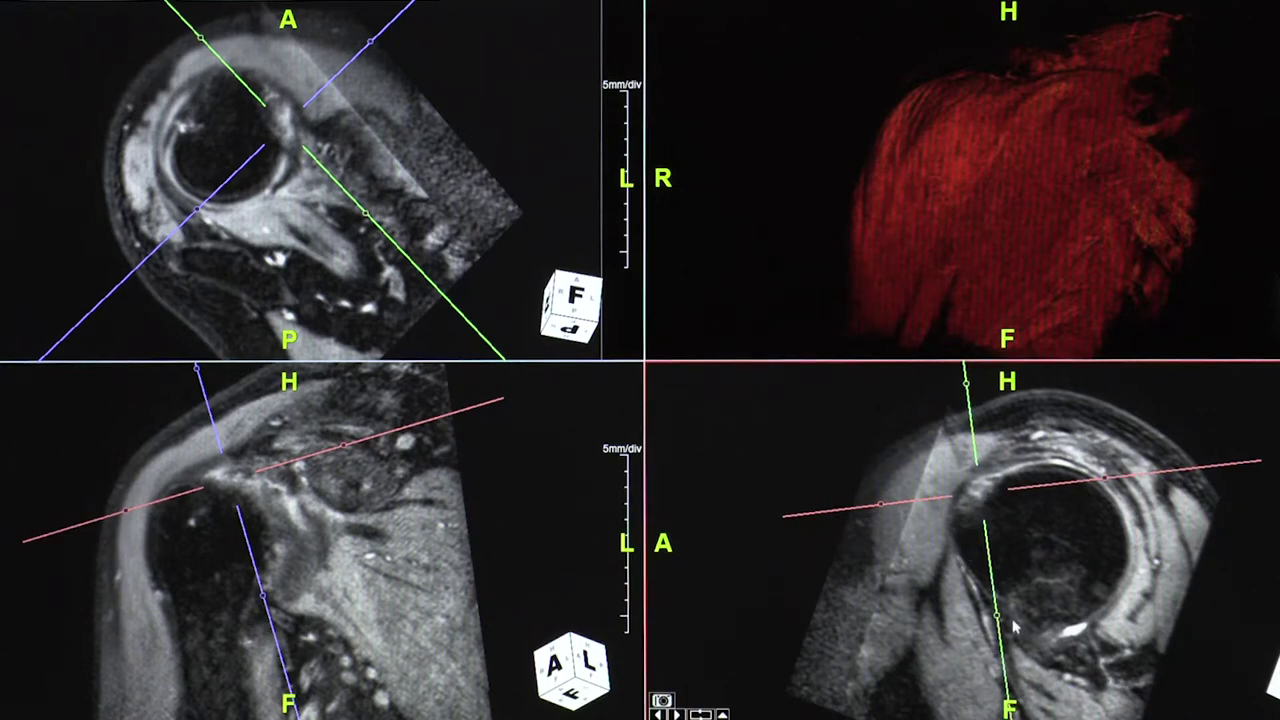
drag(1000, 622, 1116, 565)
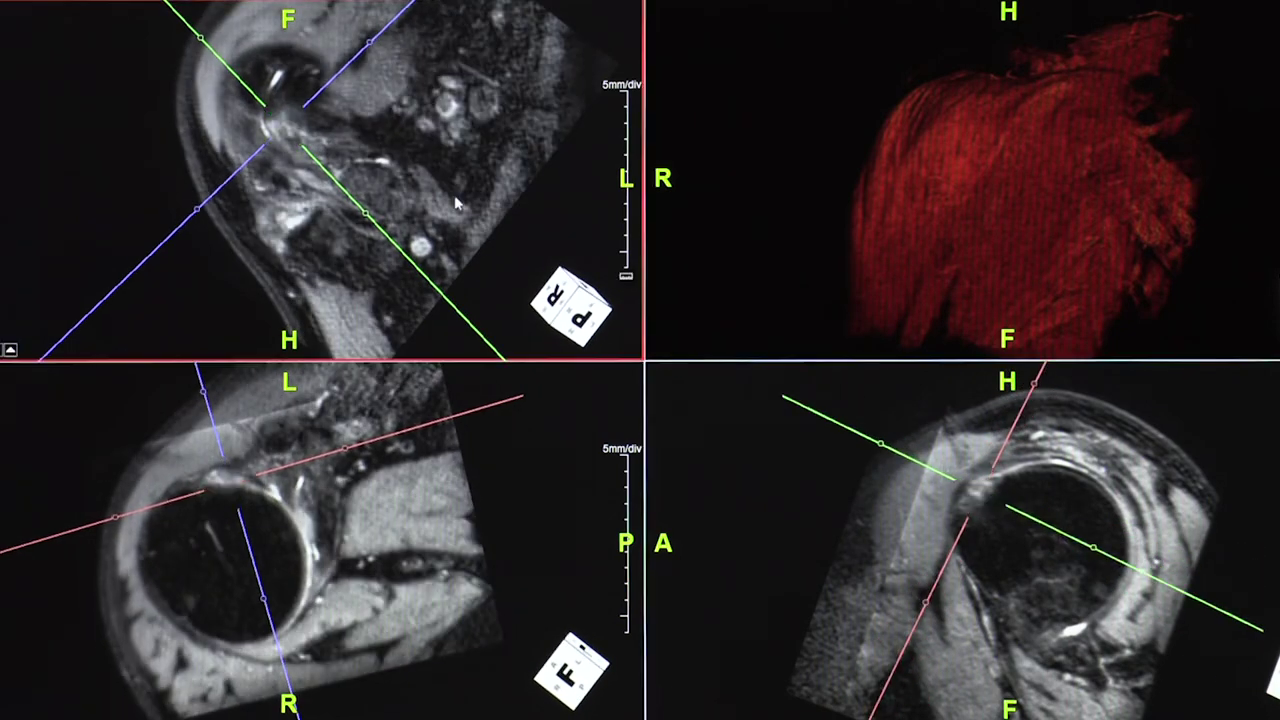
double_click(455, 205)
drag(674, 586, 297, 3)
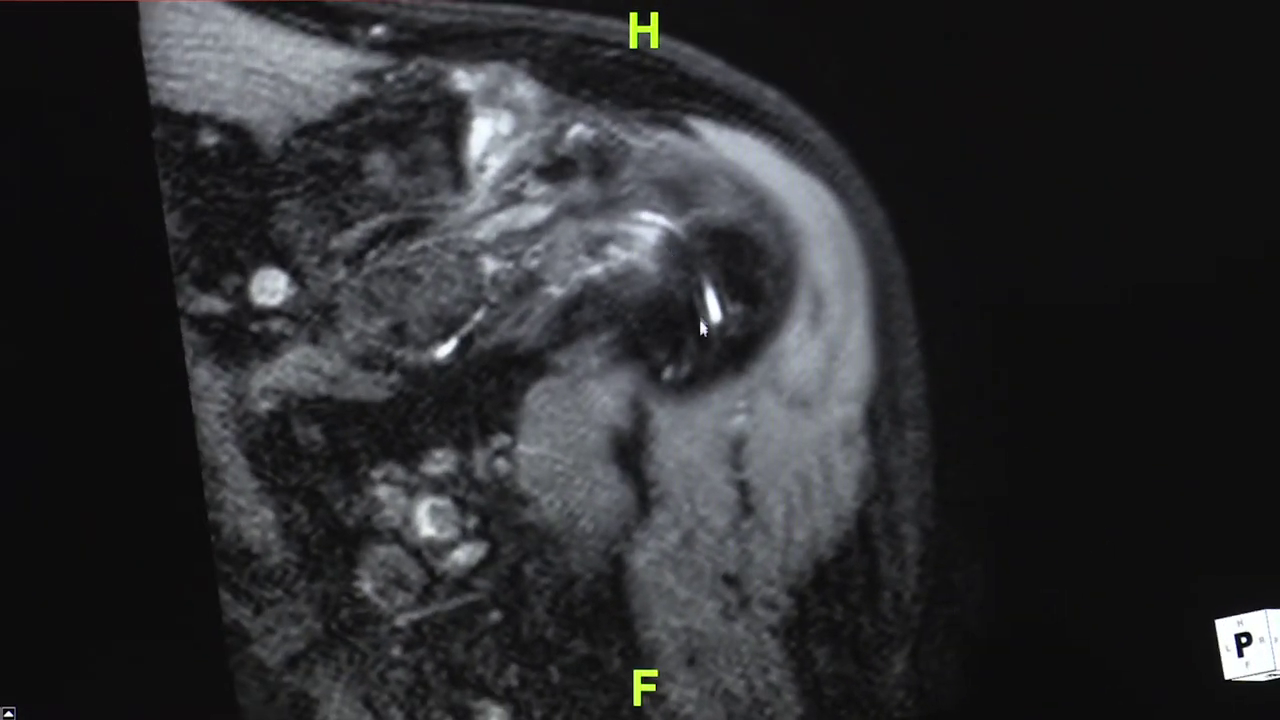
Step: Examine the enlarged oblique slices back and forth from the front of the humeral head to the glenohumeral joint
mouse_move(662, 330)
mouse_down()
mouse_move(660, 347)
mouse_move(660, 331)
mouse_up()
scroll(661, 339, down, 2)
scroll(661, 340, up, 2)
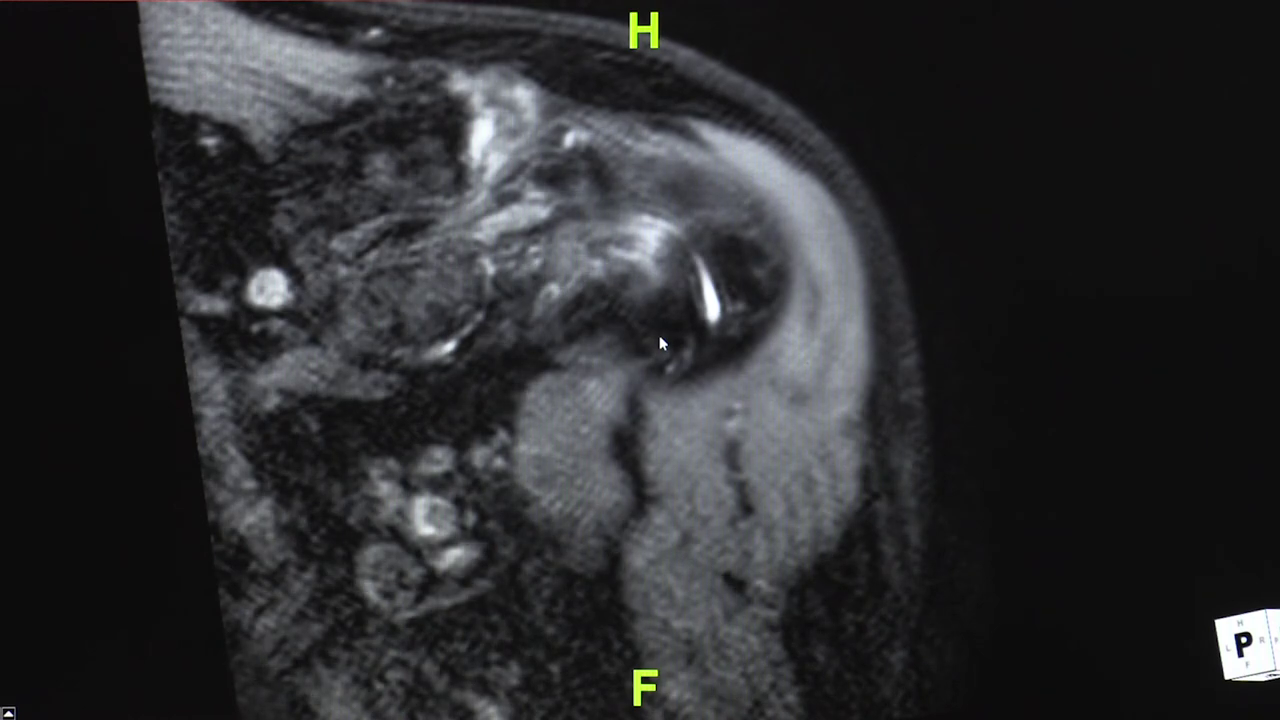
scroll(679, 289, up, 1)
scroll(679, 289, down, 1)
drag(571, 303, 567, 329)
scroll(567, 320, down, 2)
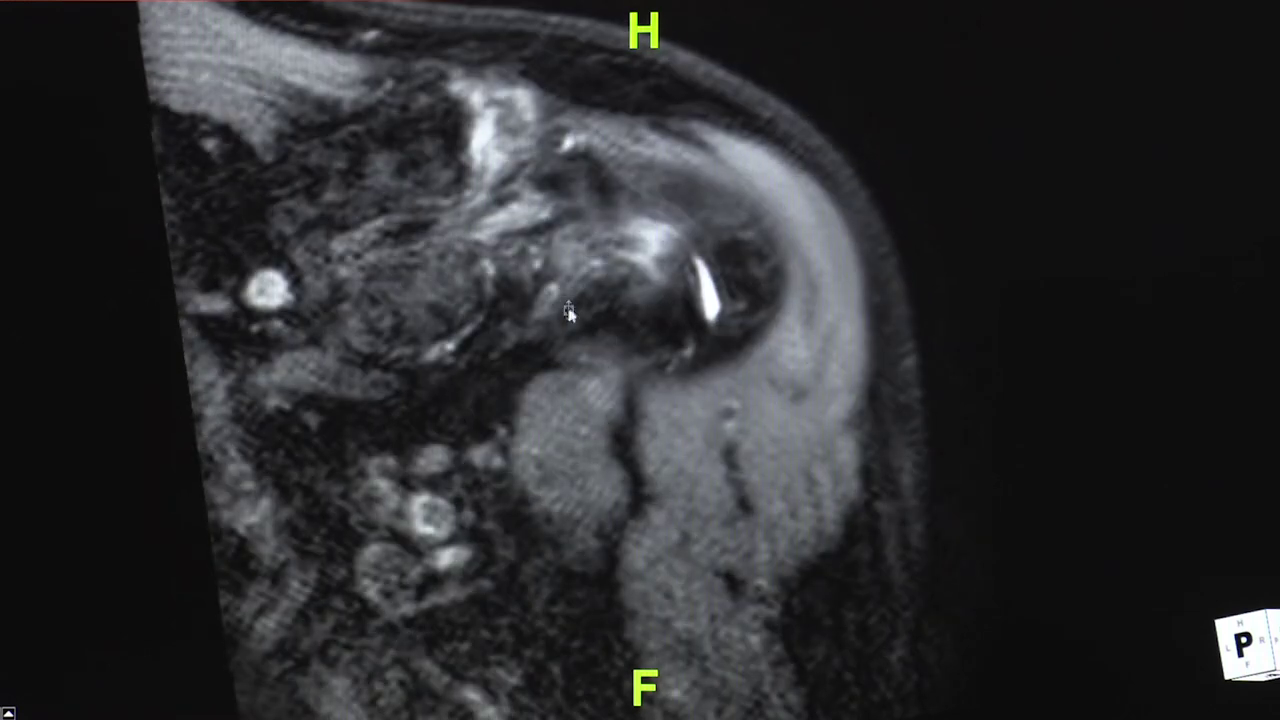
scroll(643, 340, down, 8)
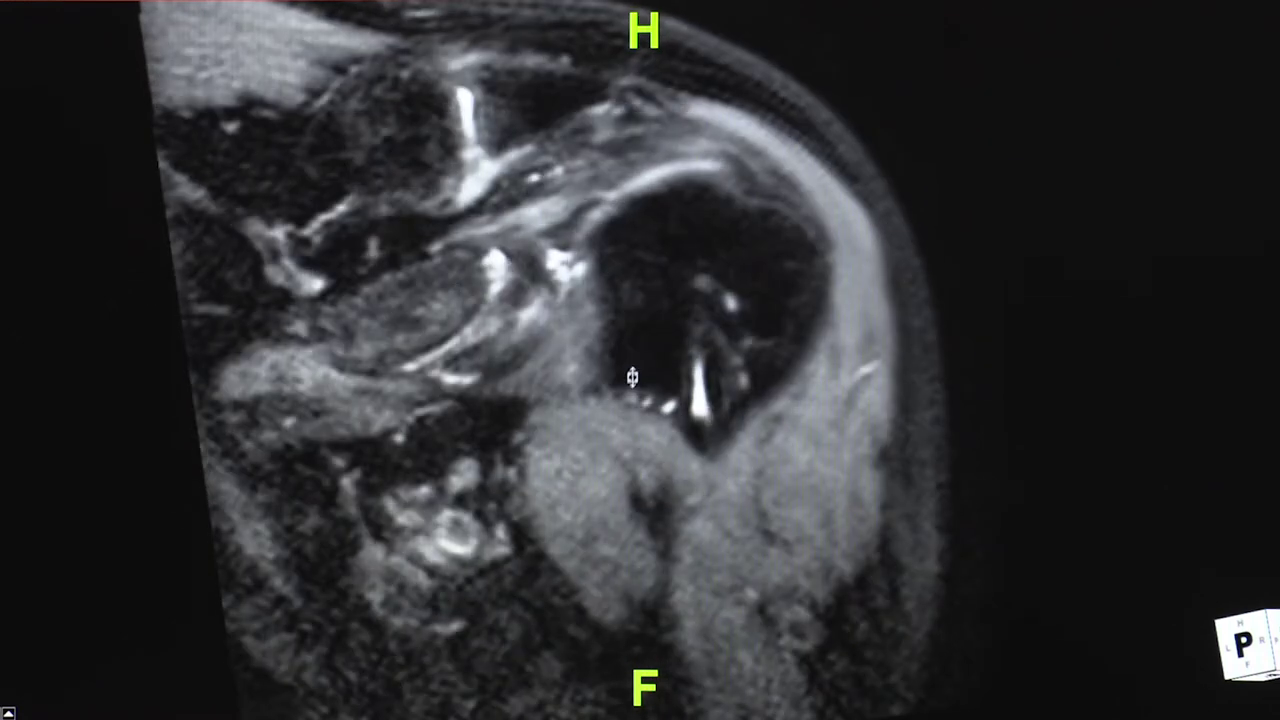
scroll(622, 413, down, 8)
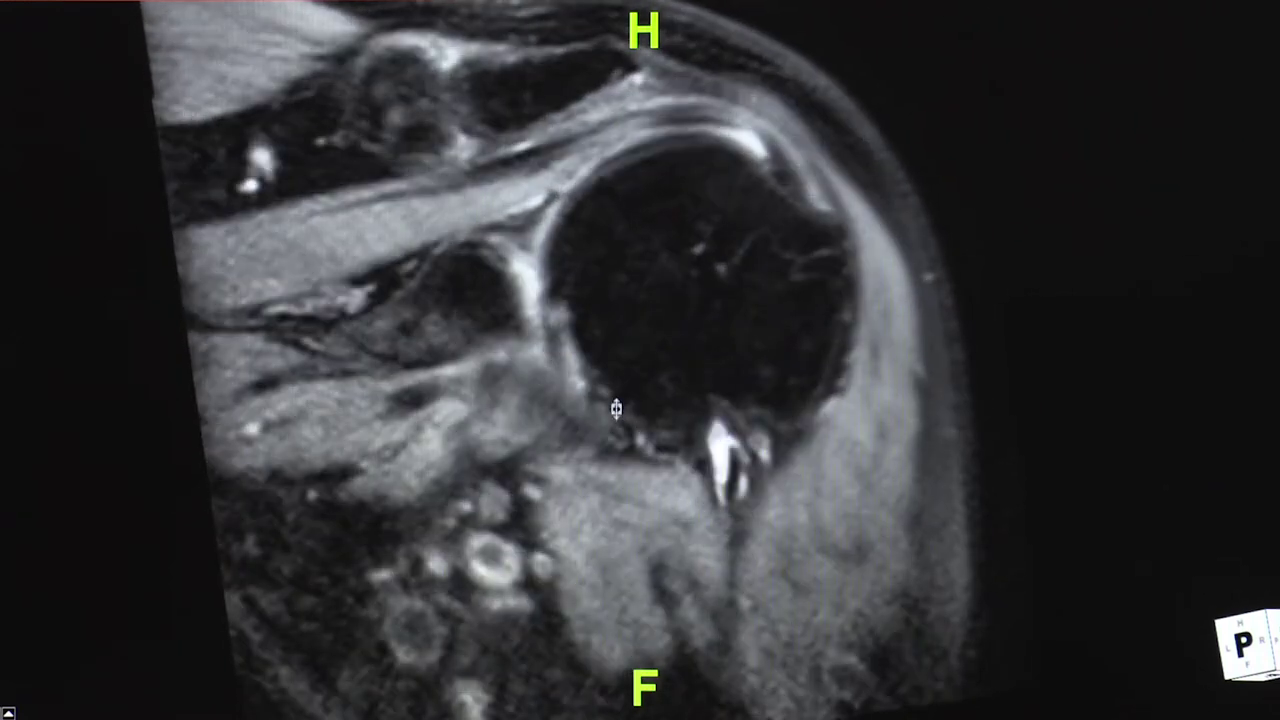
scroll(620, 340, up, 8)
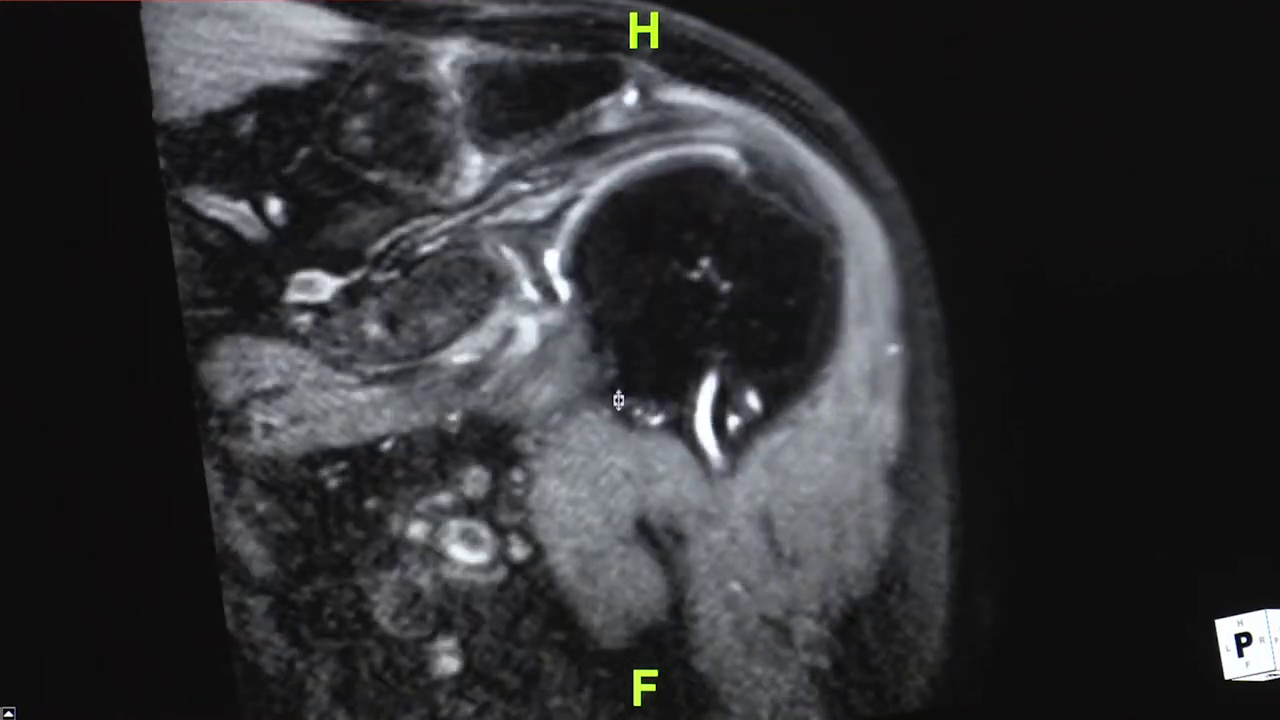
scroll(620, 460, up, 8)
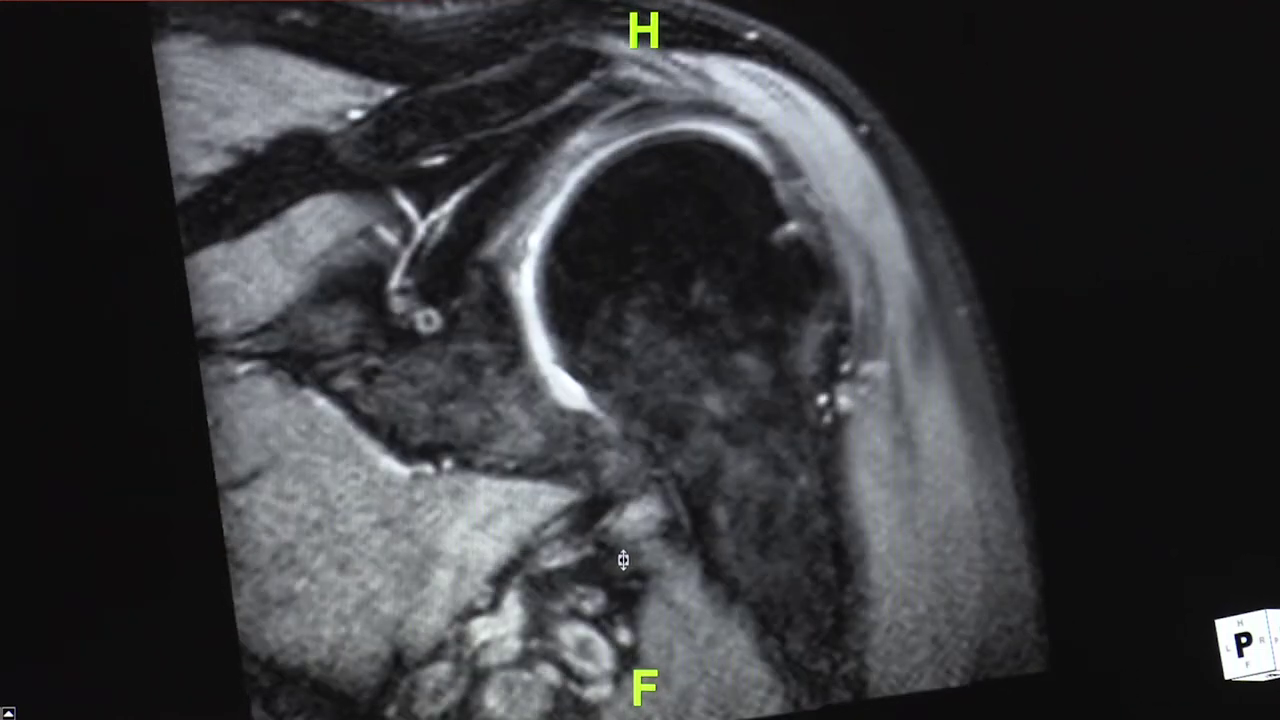
Step: Inspect the rotator cuff attachment on the upper outer humeral head across the neighbouring oblique slices
drag(623, 560, 638, 452)
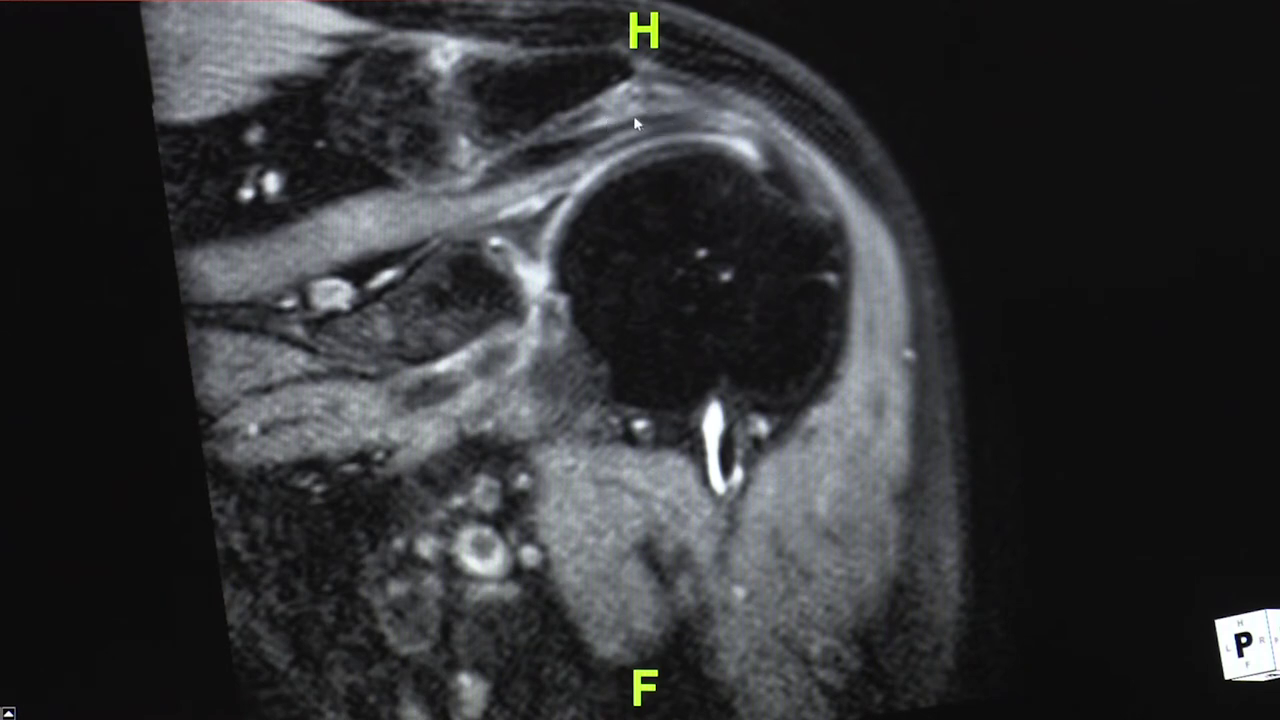
drag(649, 233, 640, 272)
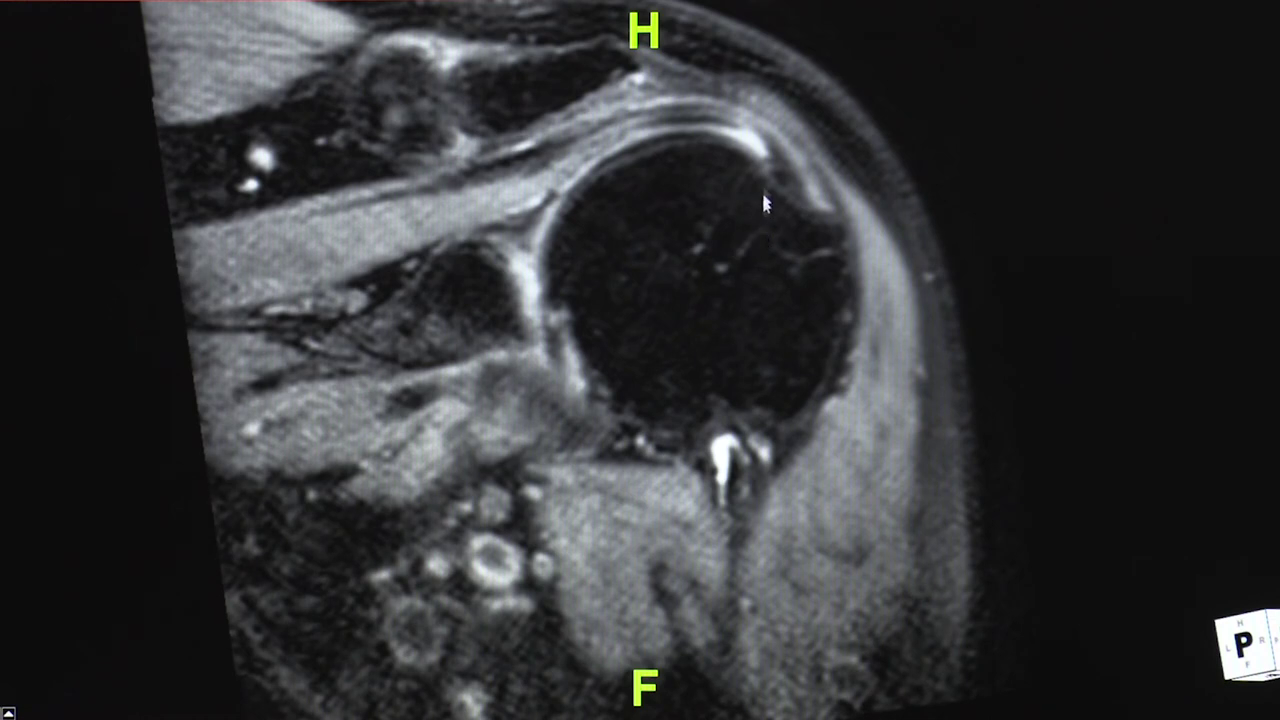
drag(763, 207, 771, 186)
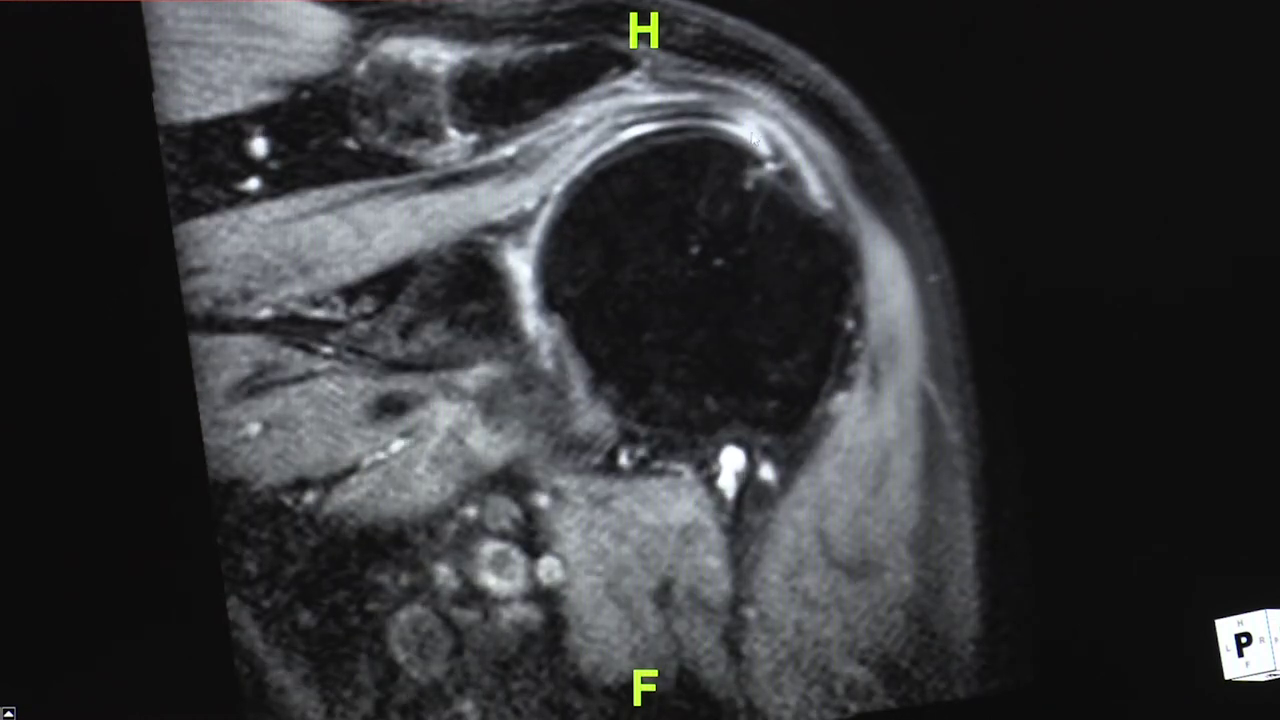
drag(740, 193, 760, 180)
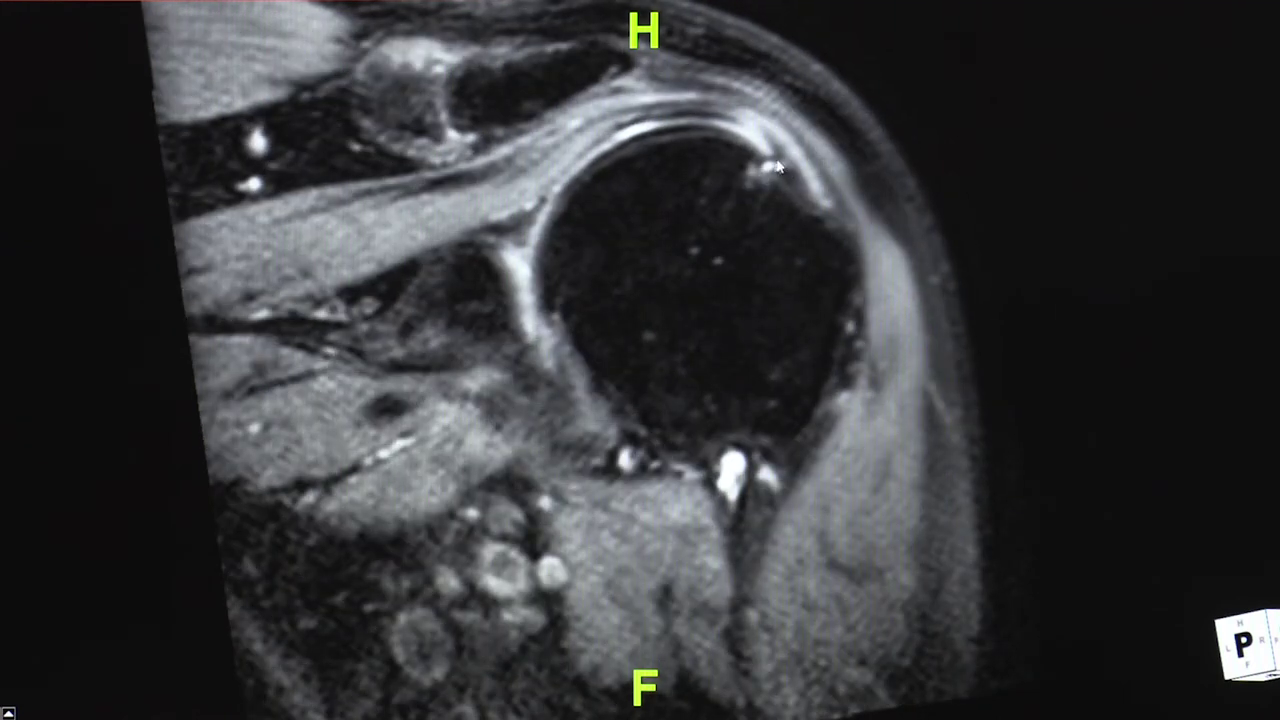
drag(611, 284, 657, 357)
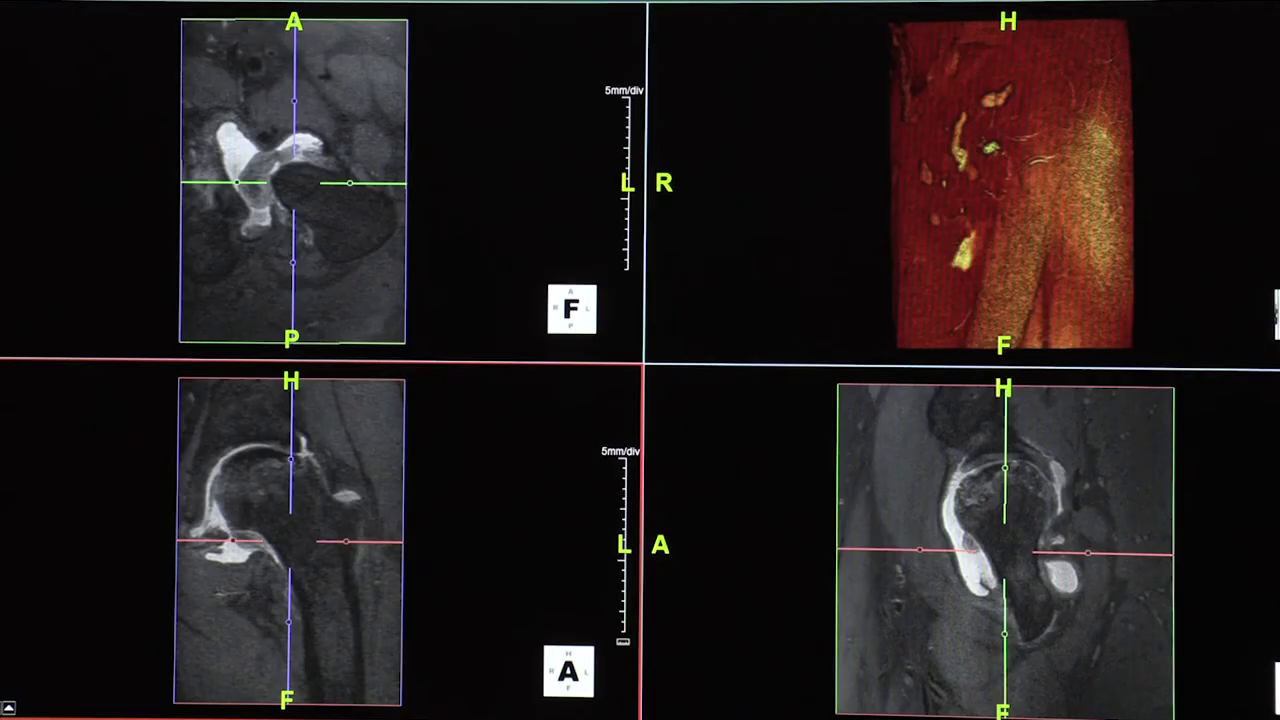
Step: Enlarge the coronal hip view and examine its slices back and forth through the femoral head and acetabular rim
click(648, 658)
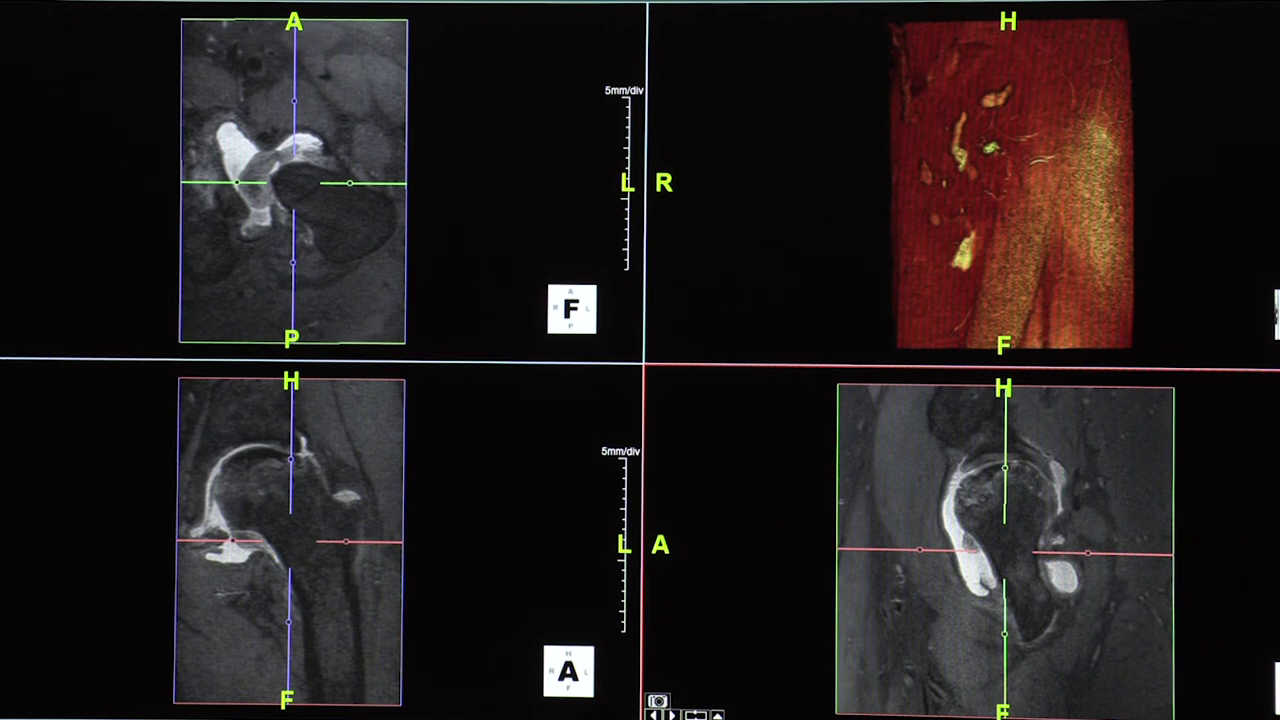
click(568, 583)
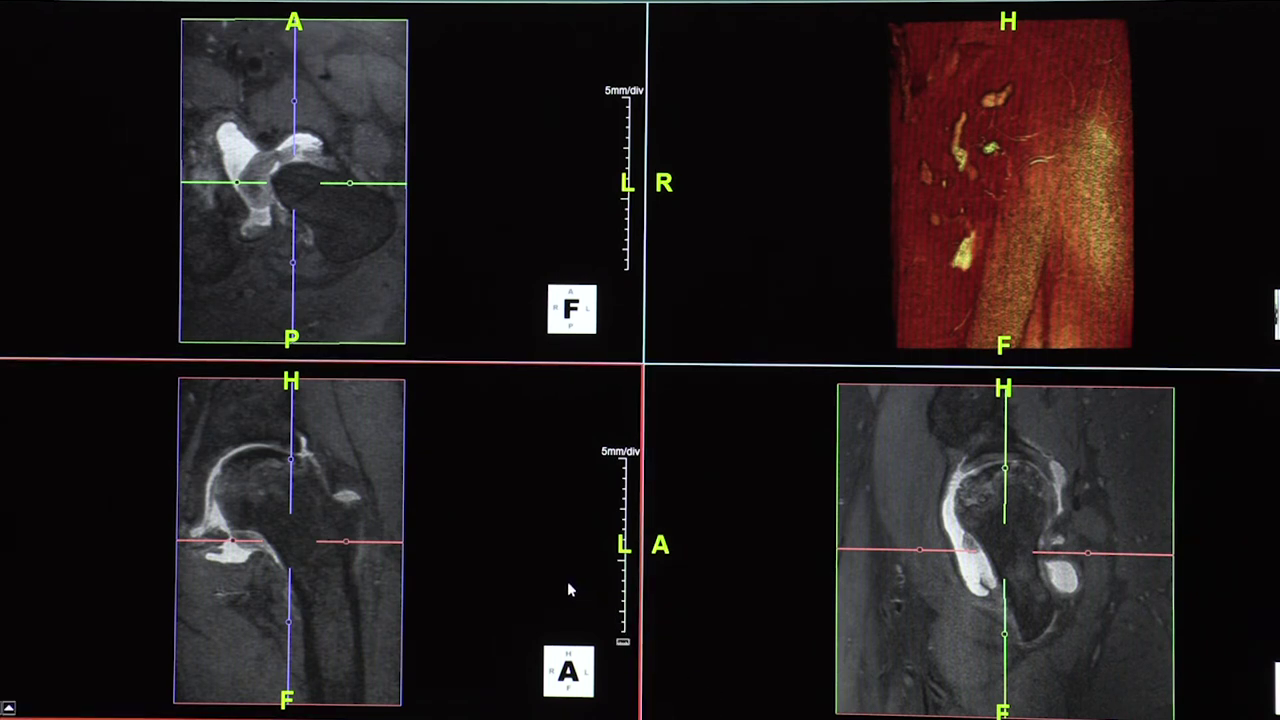
click(645, 625)
click(503, 354)
click(510, 479)
double_click(317, 477)
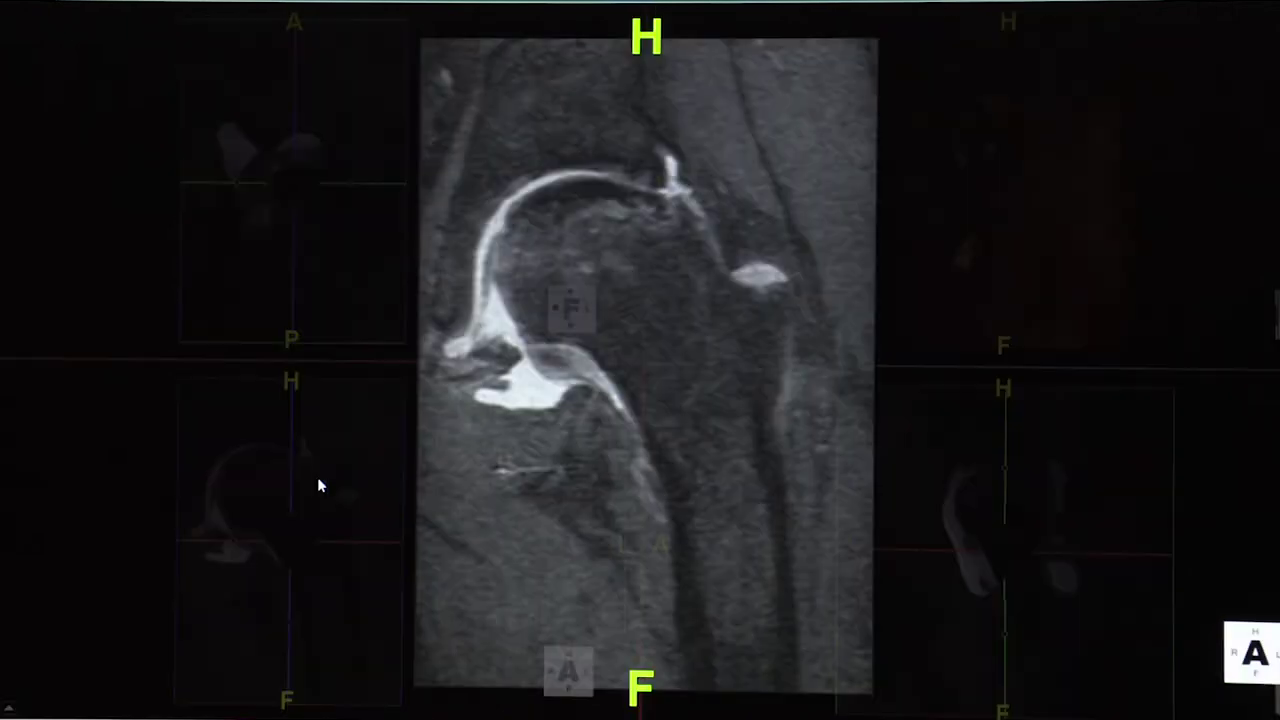
drag(588, 352, 588, 367)
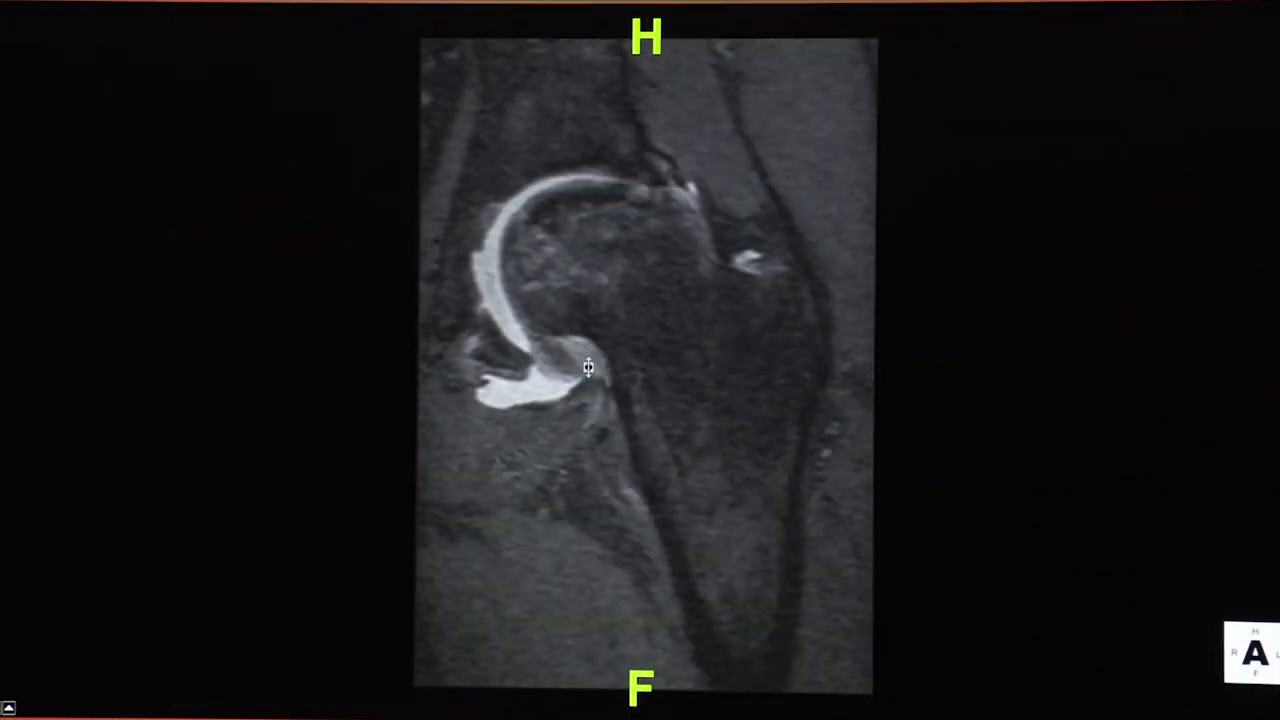
drag(590, 307, 604, 186)
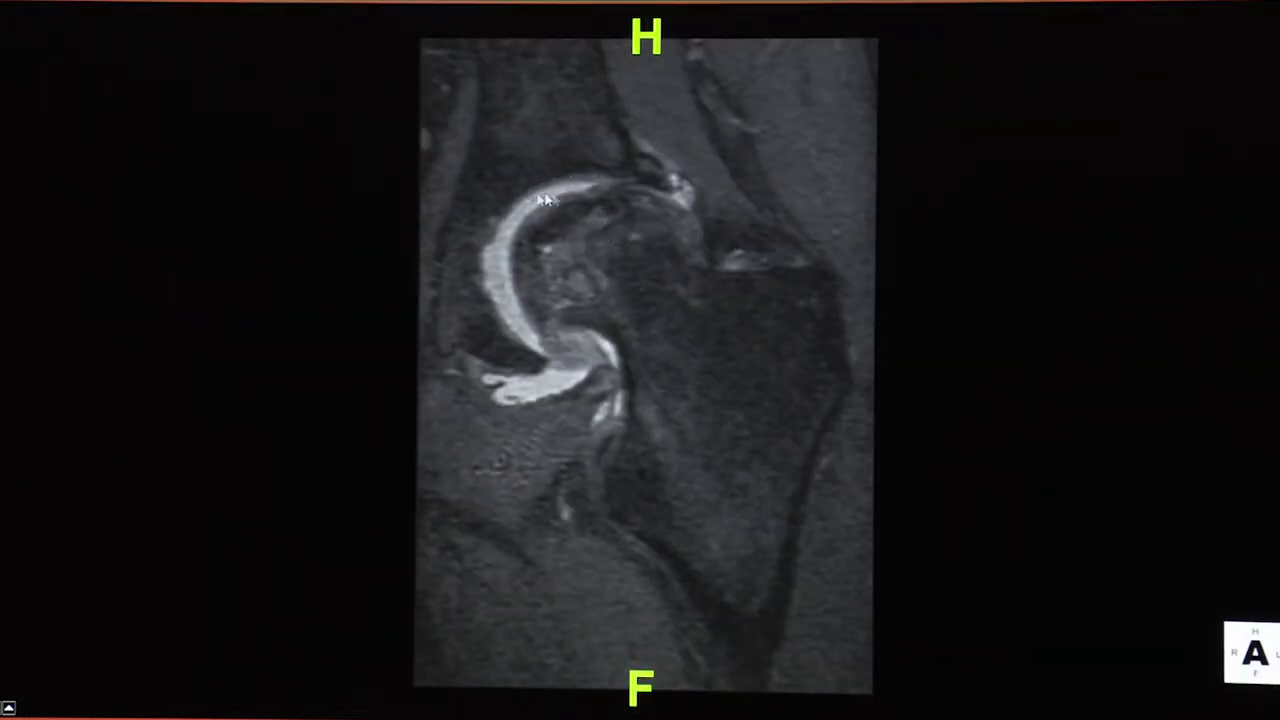
drag(640, 271, 586, 209)
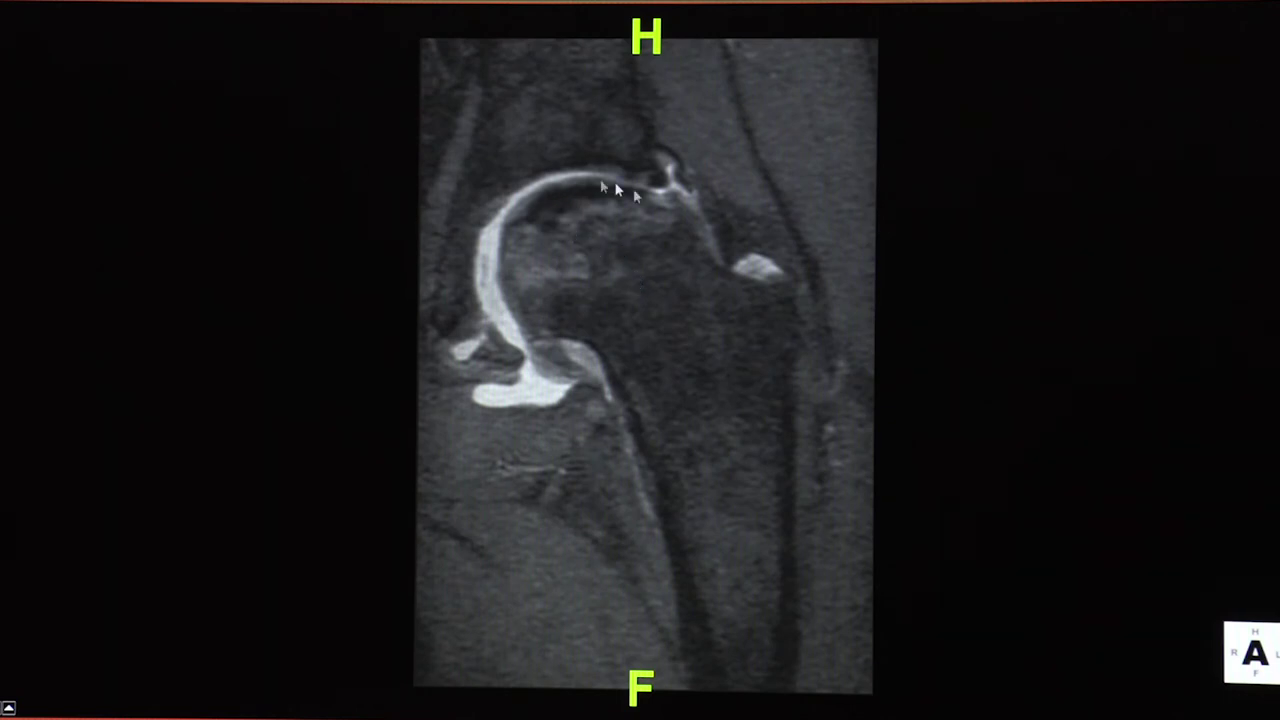
drag(651, 327, 651, 336)
scroll(650, 337, down, 1)
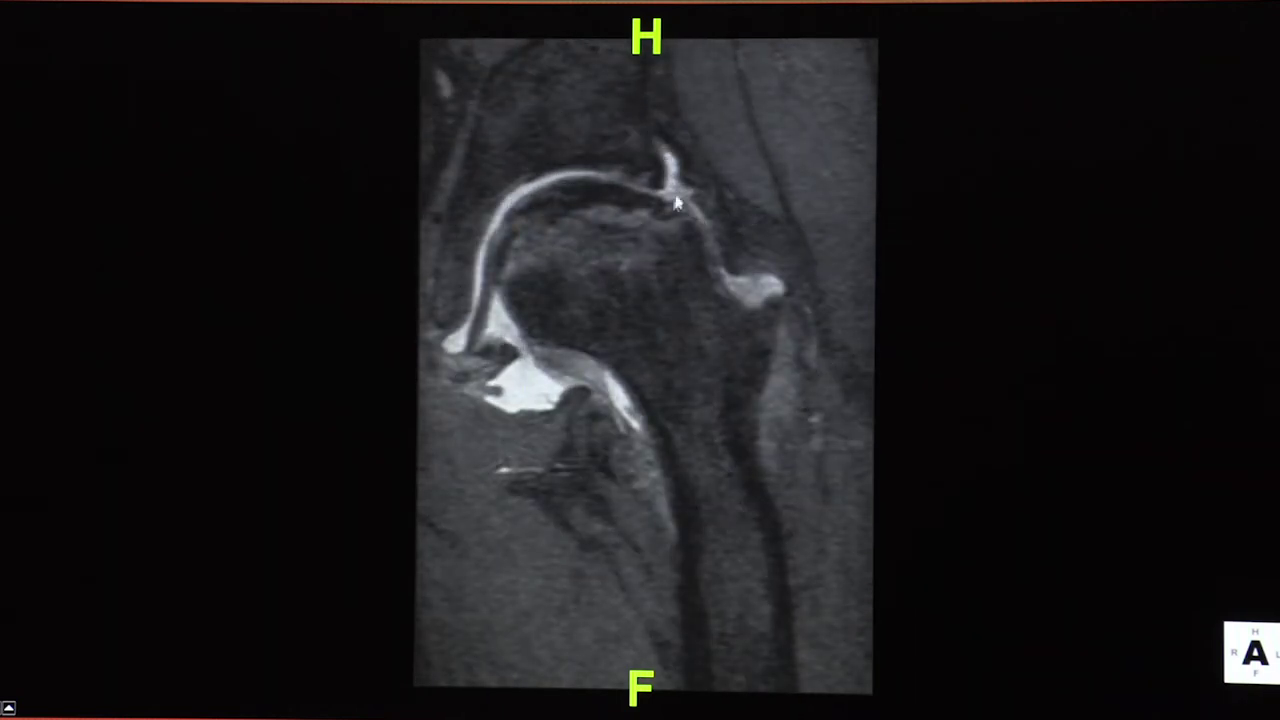
Step: Examine the coronal slices between the back and front of the femoral head, and restore the four-view layout
drag(672, 336, 686, 309)
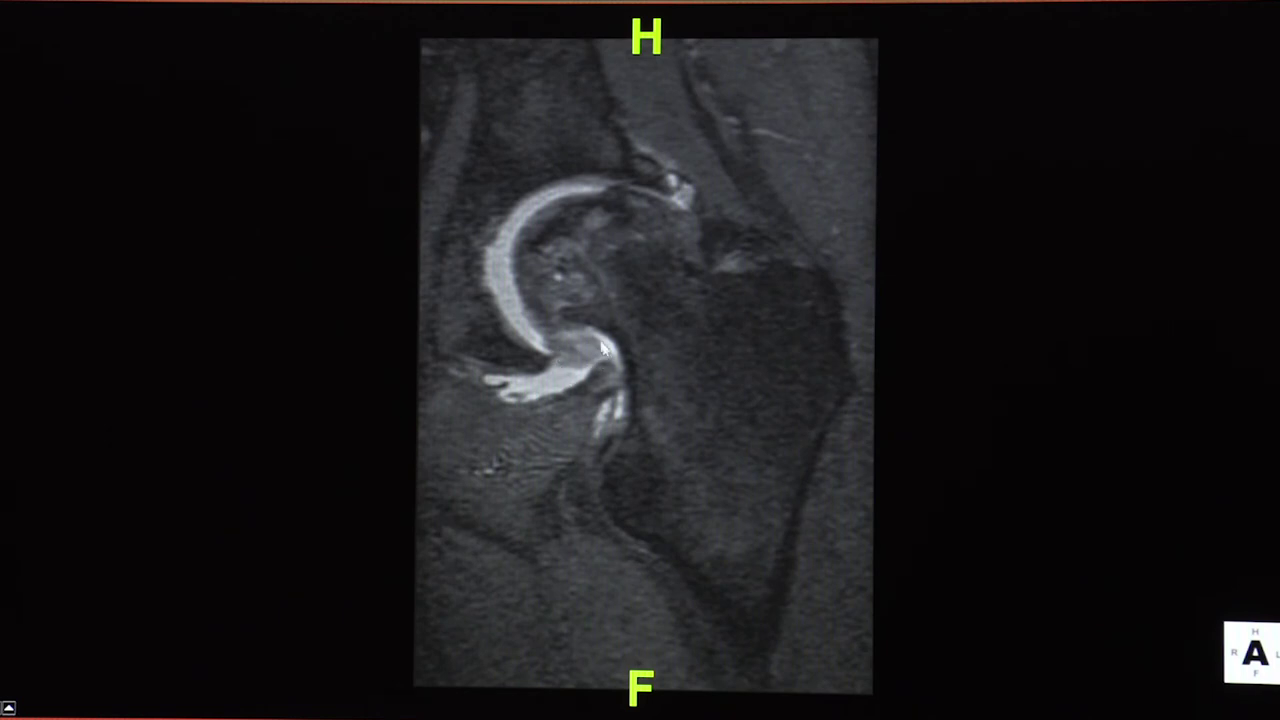
drag(669, 398, 651, 439)
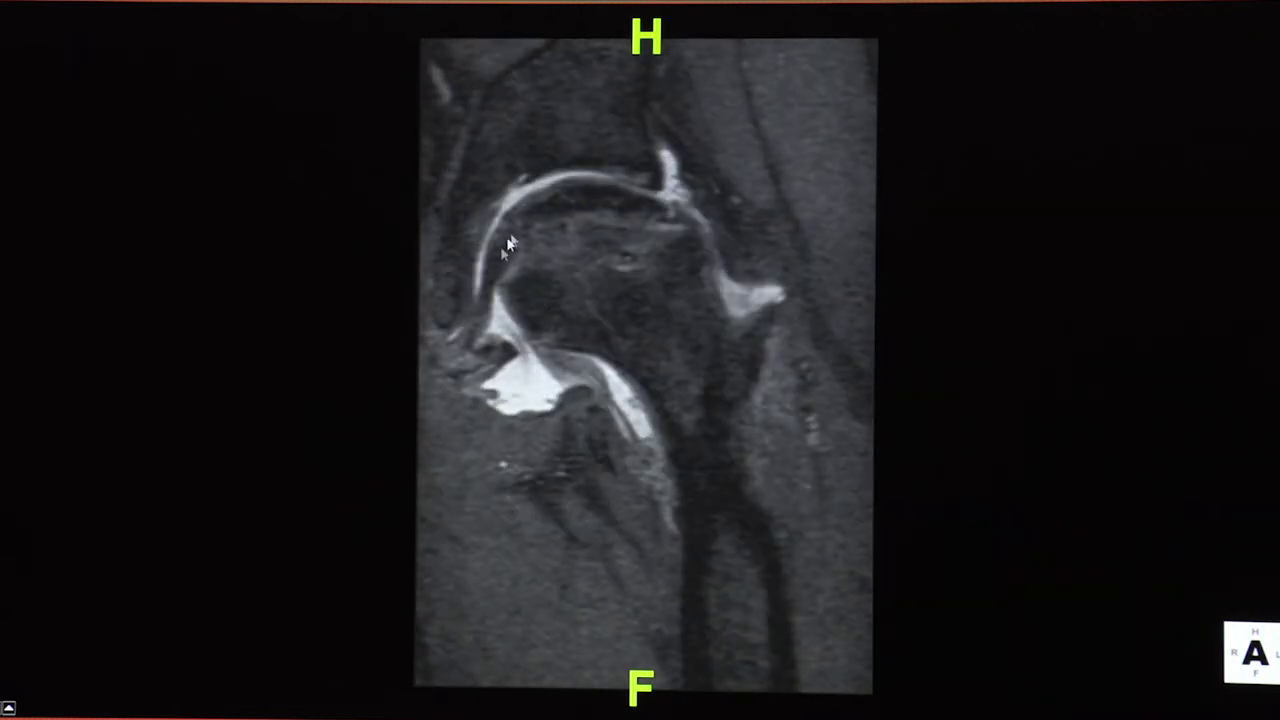
drag(512, 255, 577, 208)
drag(642, 262, 660, 188)
drag(617, 333, 615, 370)
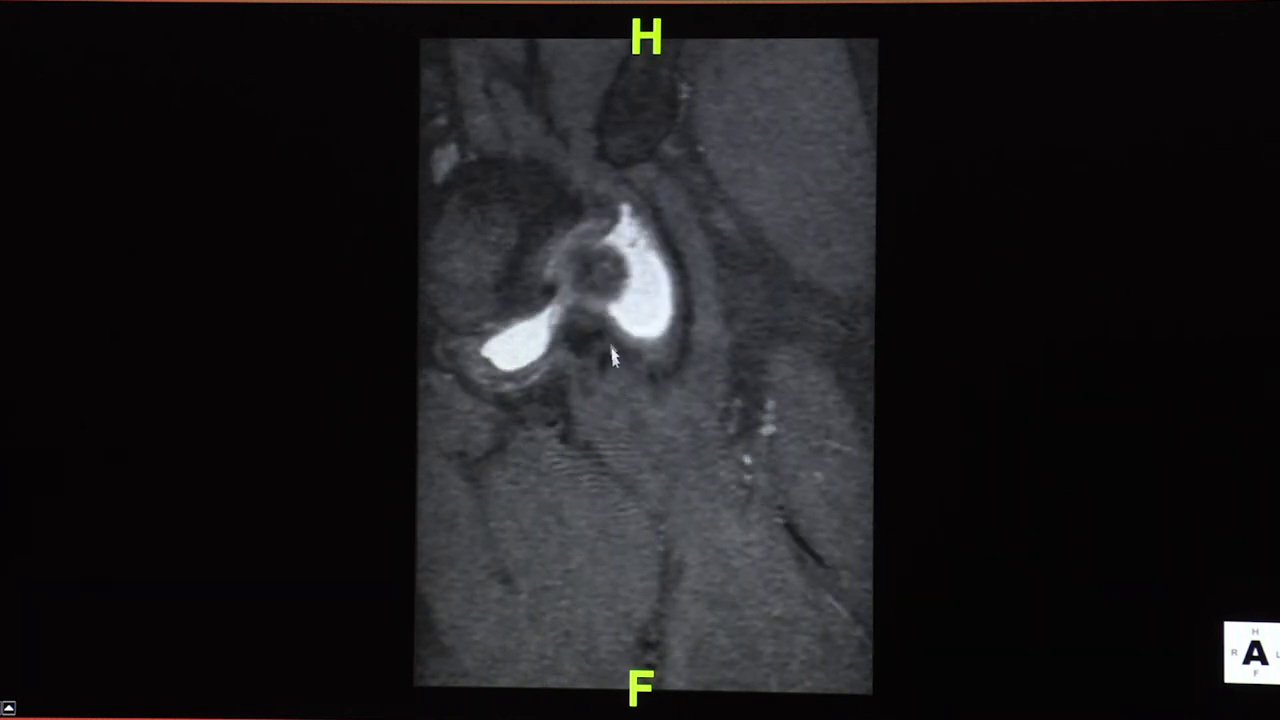
drag(624, 304, 626, 288)
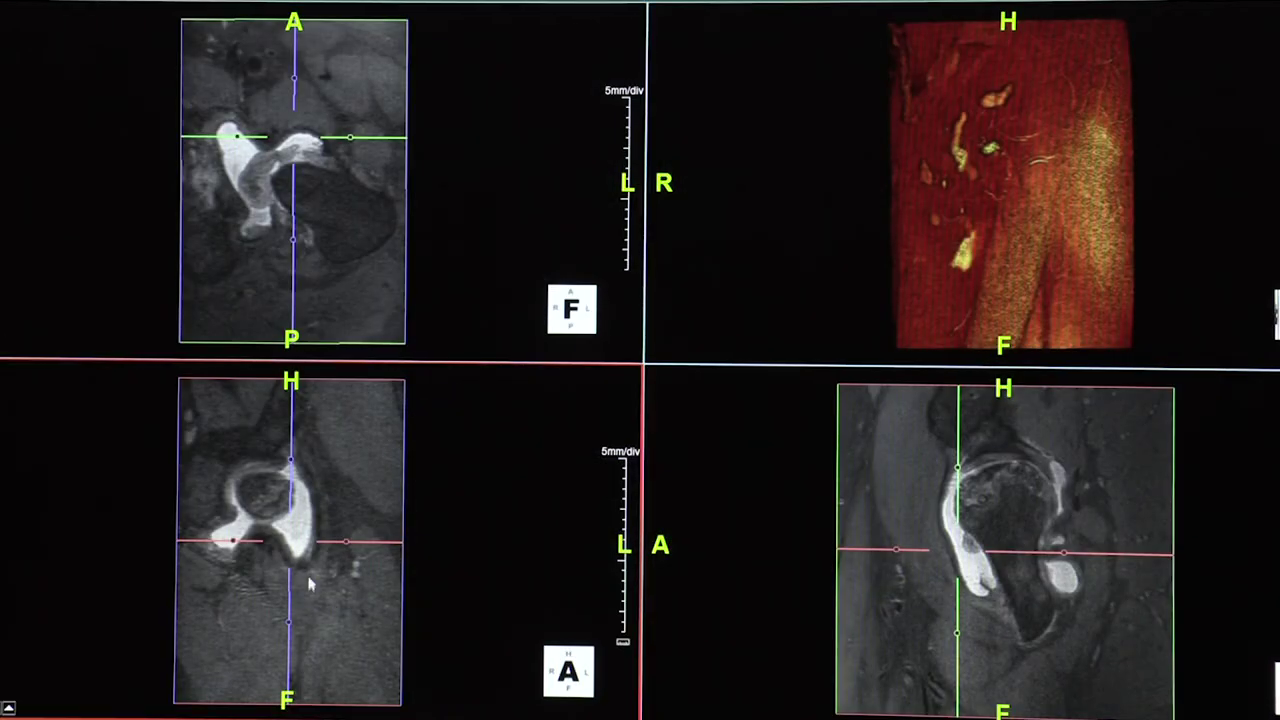
Step: Rotate the coronal view's reference lines by about 60 degrees and tilt those in the axial view by about 10 degrees
drag(285, 538, 324, 438)
click(310, 145)
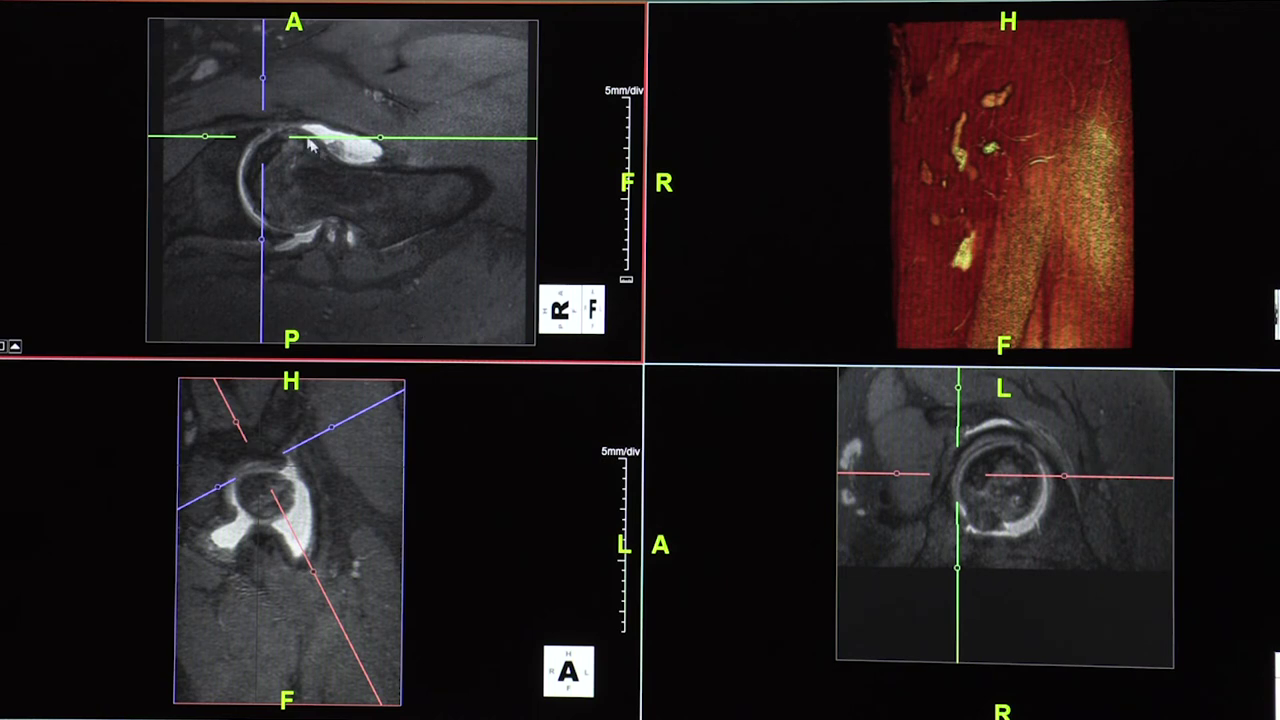
drag(266, 139, 214, 146)
click(988, 484)
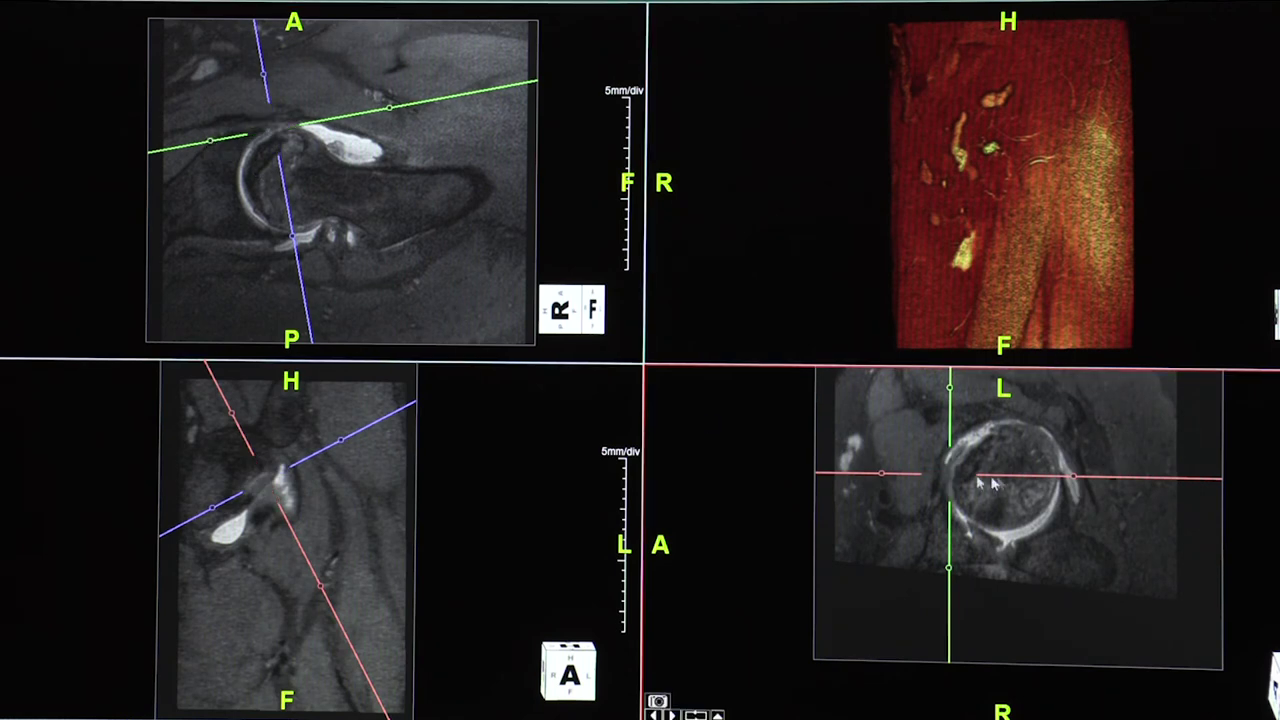
Step: Enlarge the re-angled coronal view, examine the front of the hip joint, and restore the four-view layout
double_click(370, 512)
drag(746, 449, 734, 445)
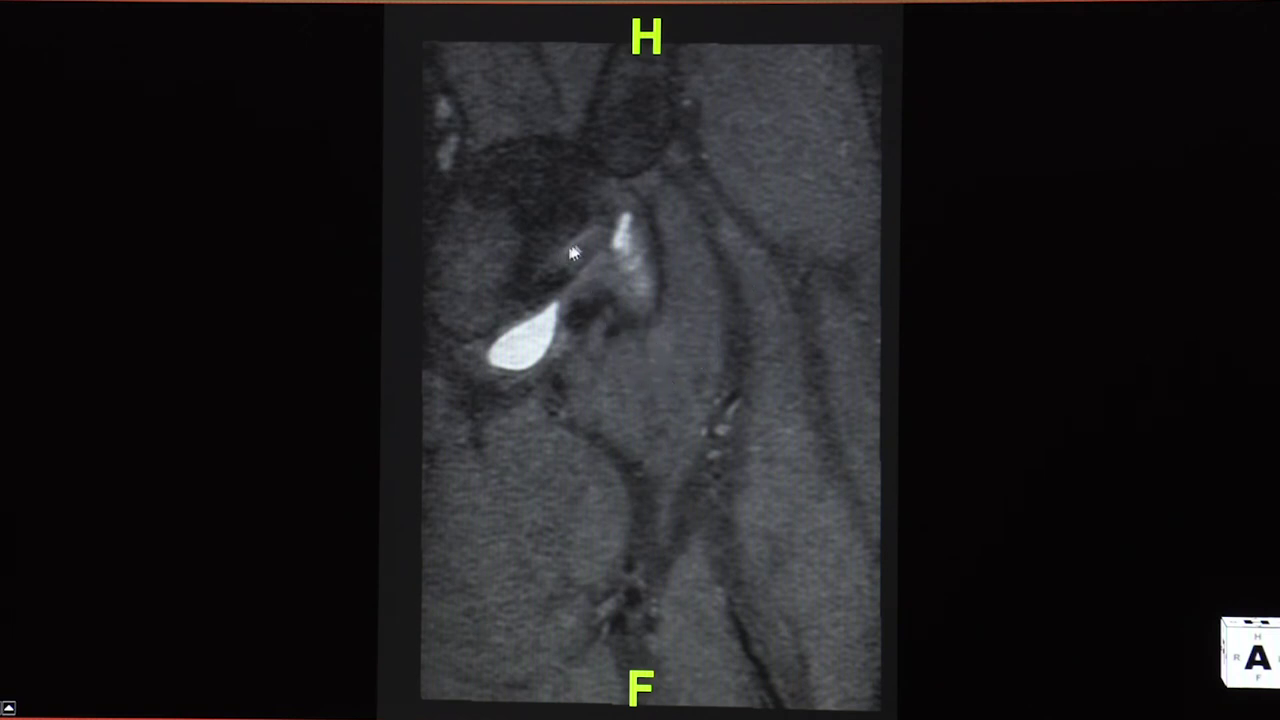
drag(663, 351, 657, 348)
double_click(657, 348)
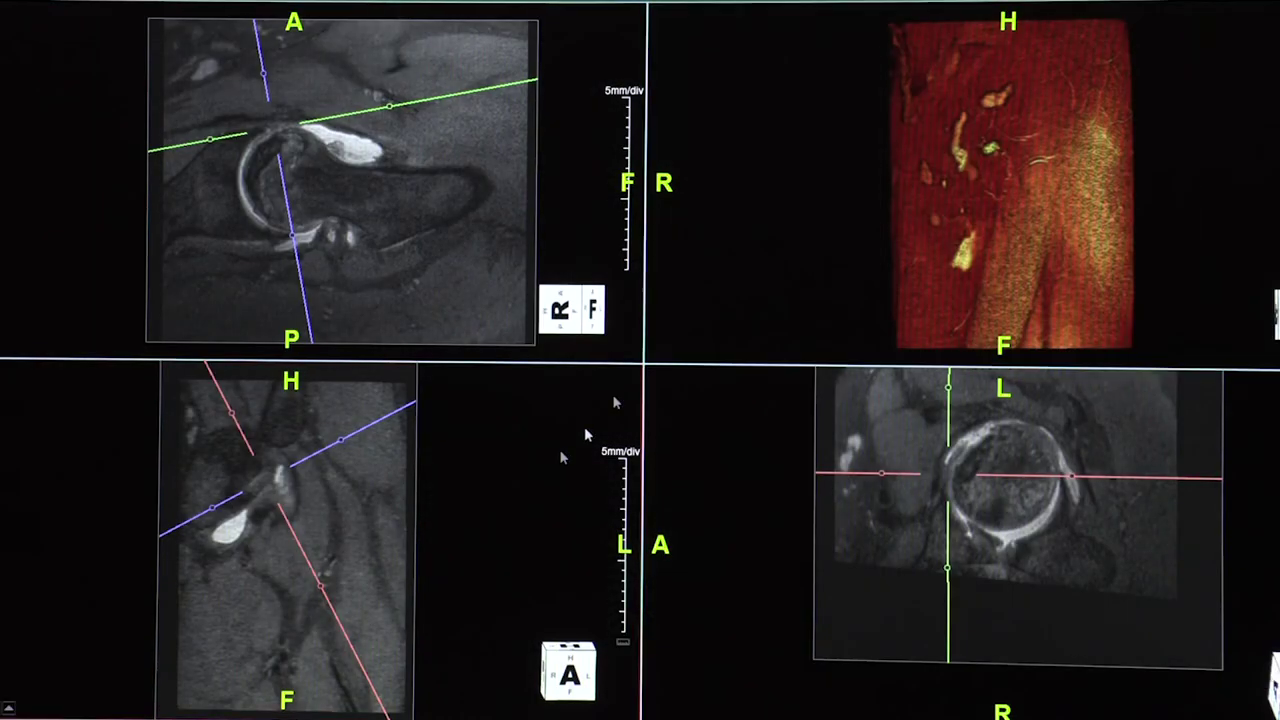
Step: Turn the coronal view's reference lines to about 45 degrees, inspect the enlarged oblique slices around the femoral head, and restore the four-view layout
drag(343, 445, 334, 423)
drag(268, 481, 262, 478)
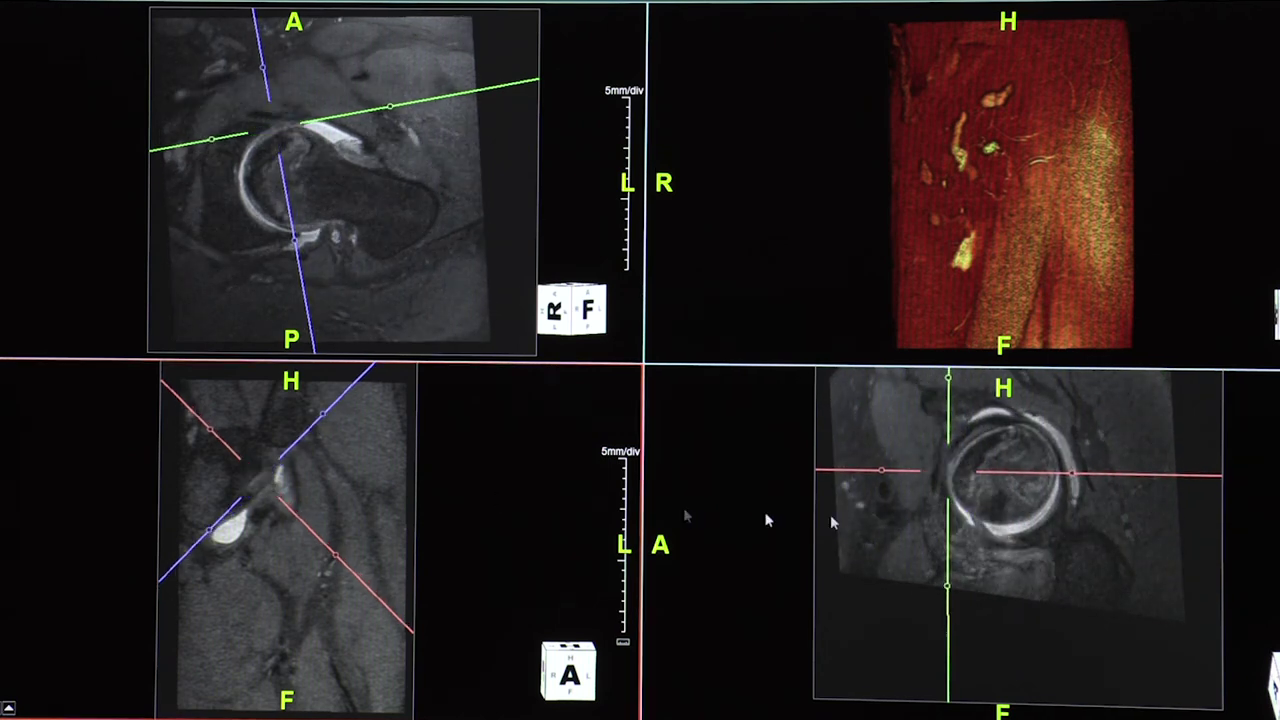
double_click(1053, 422)
drag(698, 320, 676, 289)
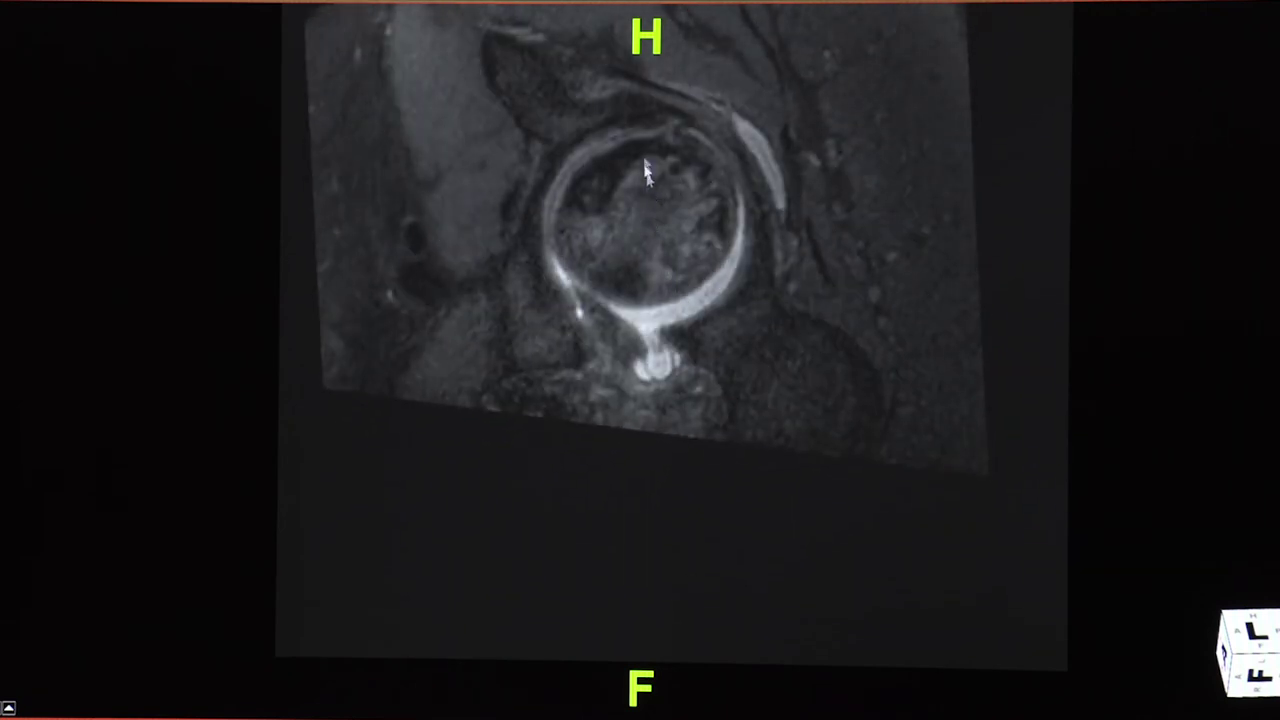
drag(624, 207, 608, 234)
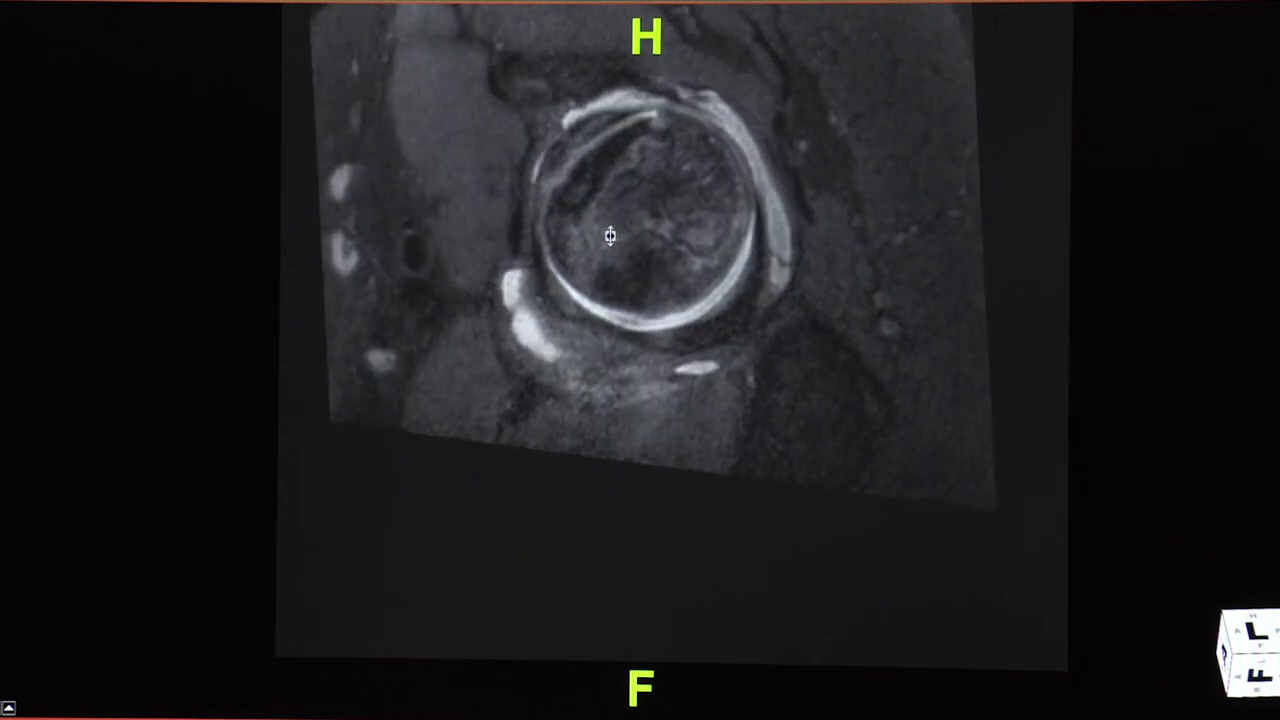
double_click(545, 190)
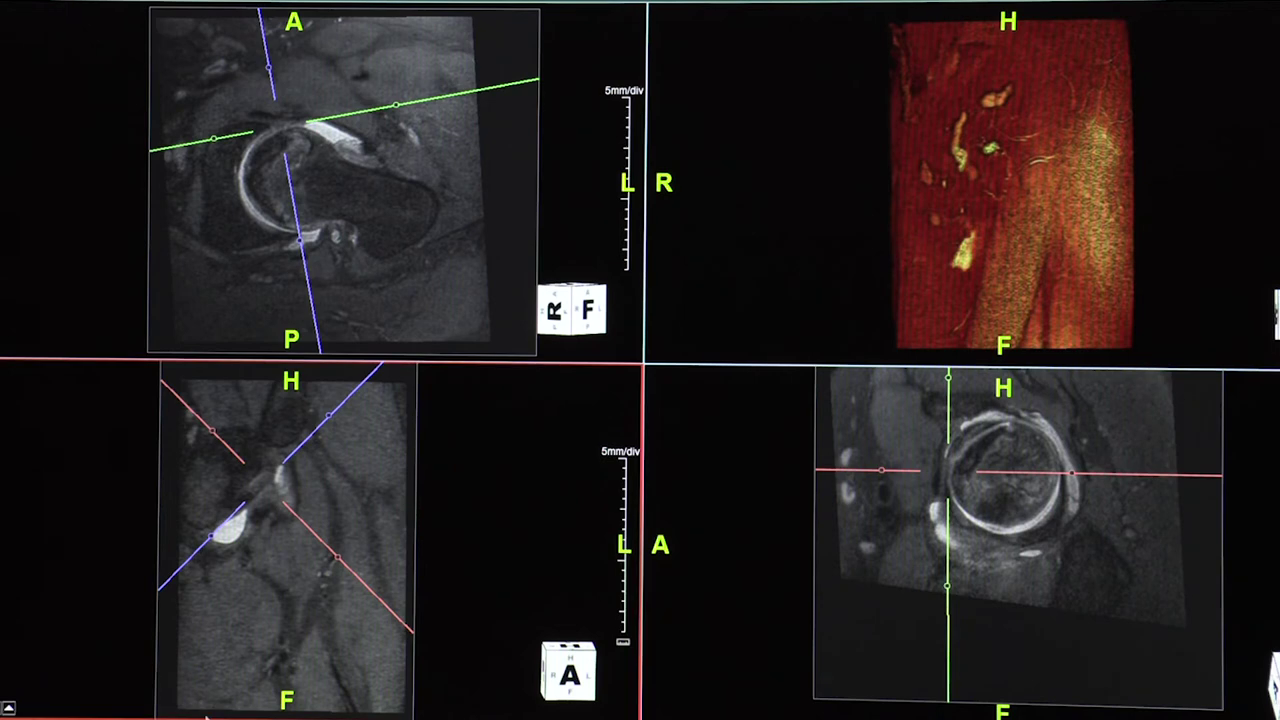
Step: Reset the planes, move the crosshair to the top of the femoral head, and slightly tilt the reference lines in the coronal and axial views
right_click(317, 486)
click(382, 708)
drag(285, 541, 291, 446)
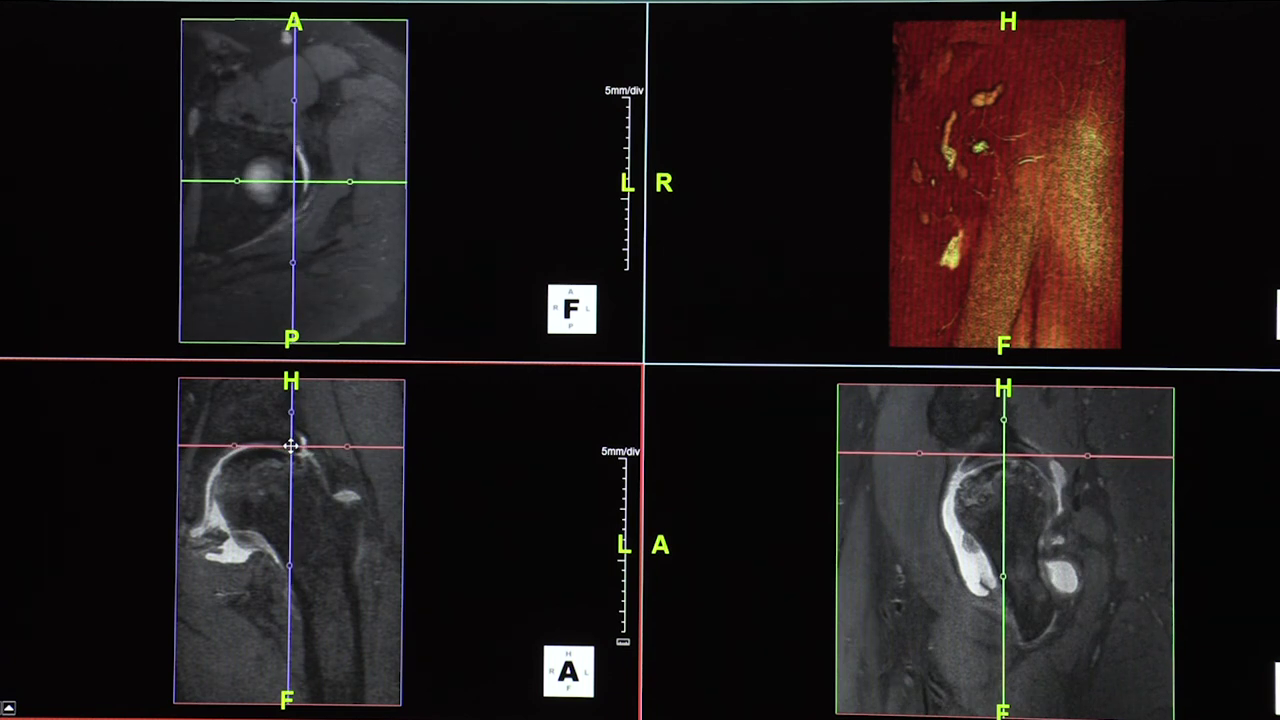
drag(290, 570, 309, 566)
drag(298, 180, 294, 166)
drag(294, 100, 289, 100)
Step: Enlarge the axial view, examine the slices at the top of the femoral head, and restore the four-view layout
double_click(354, 126)
drag(675, 489, 669, 486)
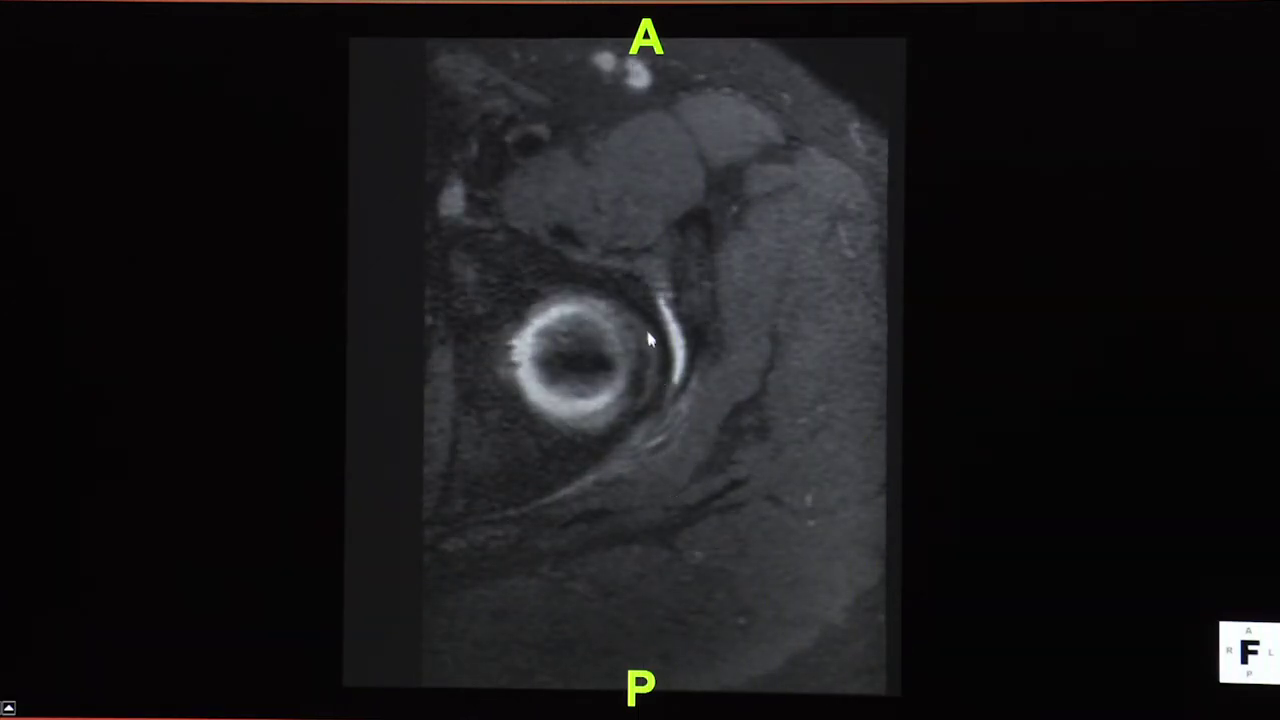
double_click(669, 487)
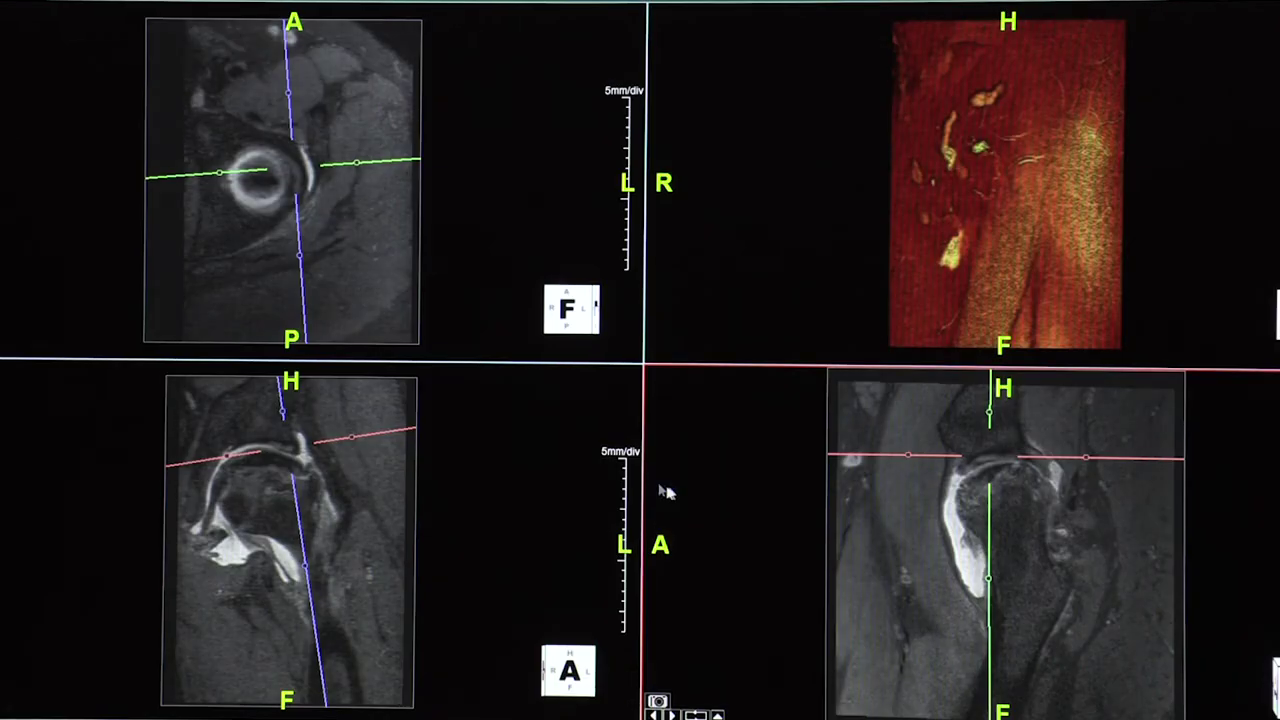
Step: Enlarge the oblique sagittal view and examine its slices from the inner femoral head outward to the femoral neck and acetabular rim
double_click(1121, 560)
drag(641, 344, 741, 284)
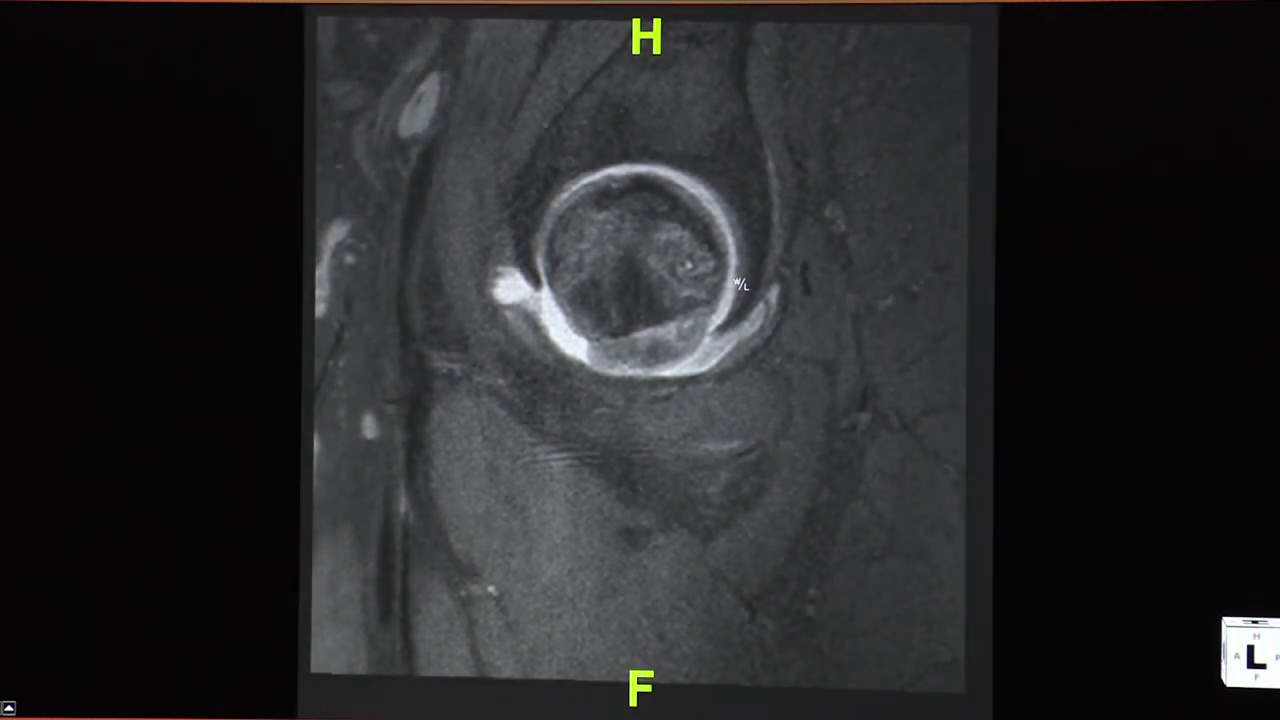
scroll(557, 304, down, 4)
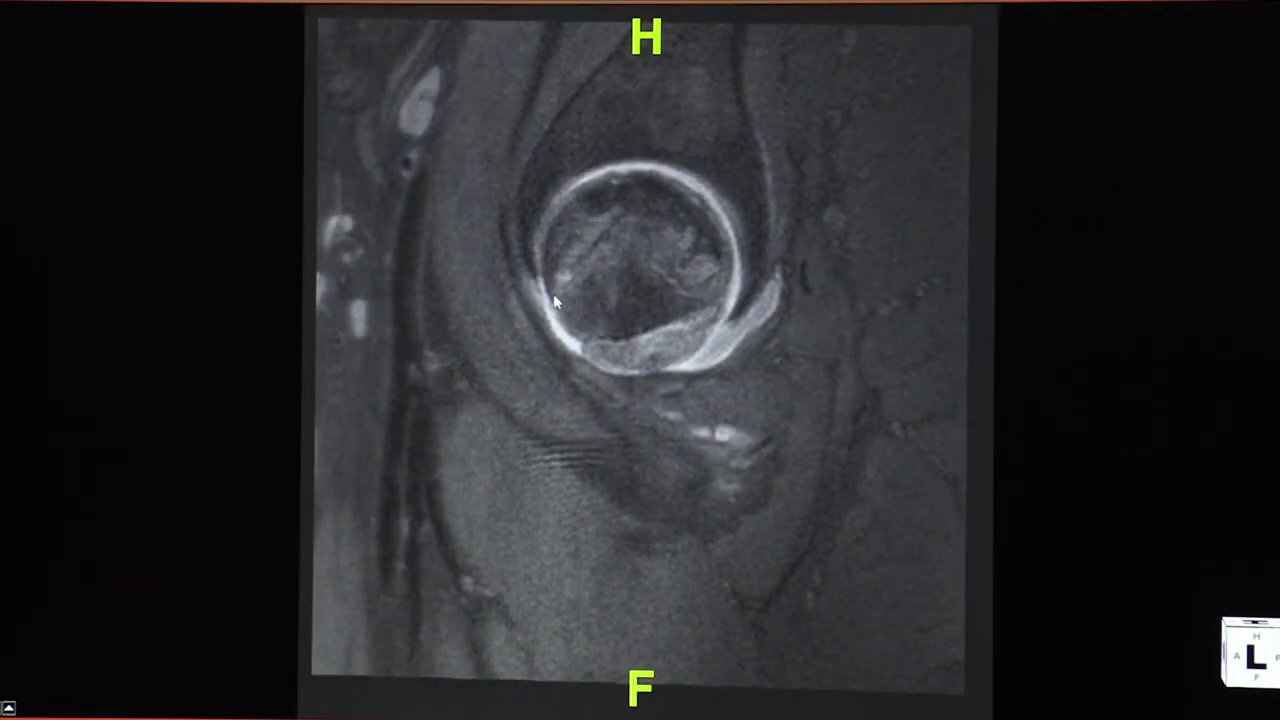
scroll(550, 298, down, 5)
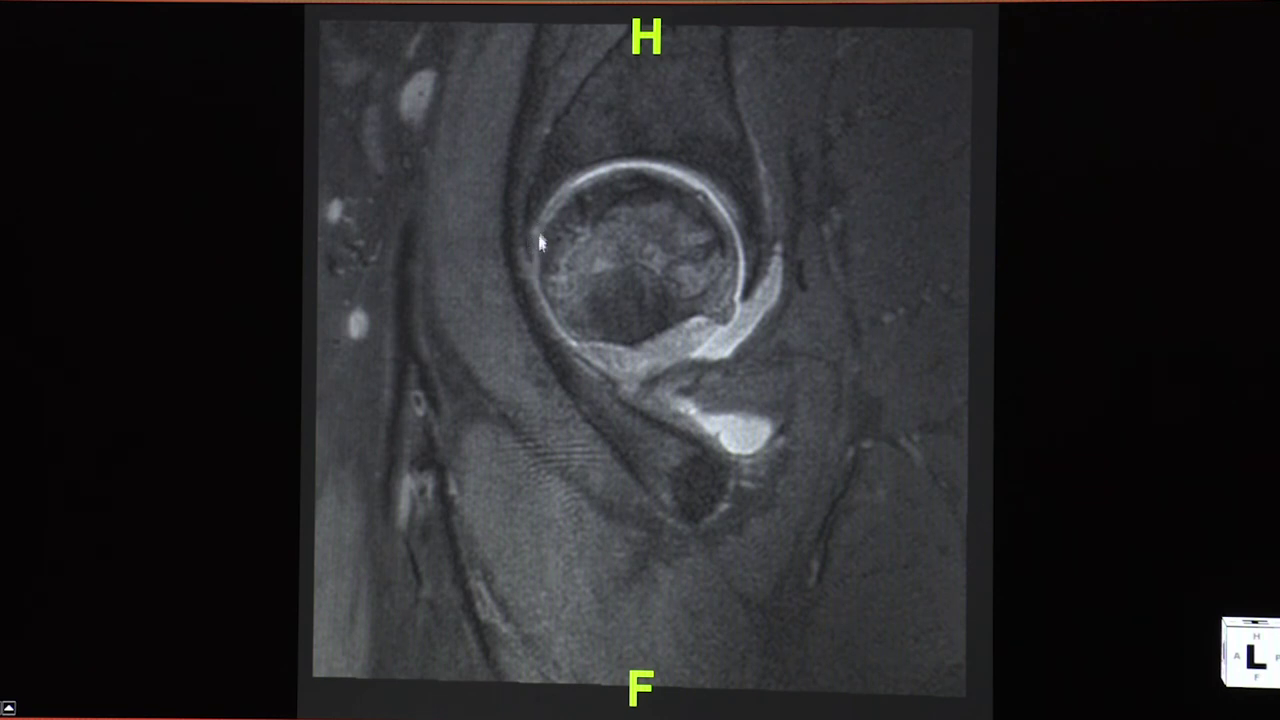
scroll(566, 278, down, 5)
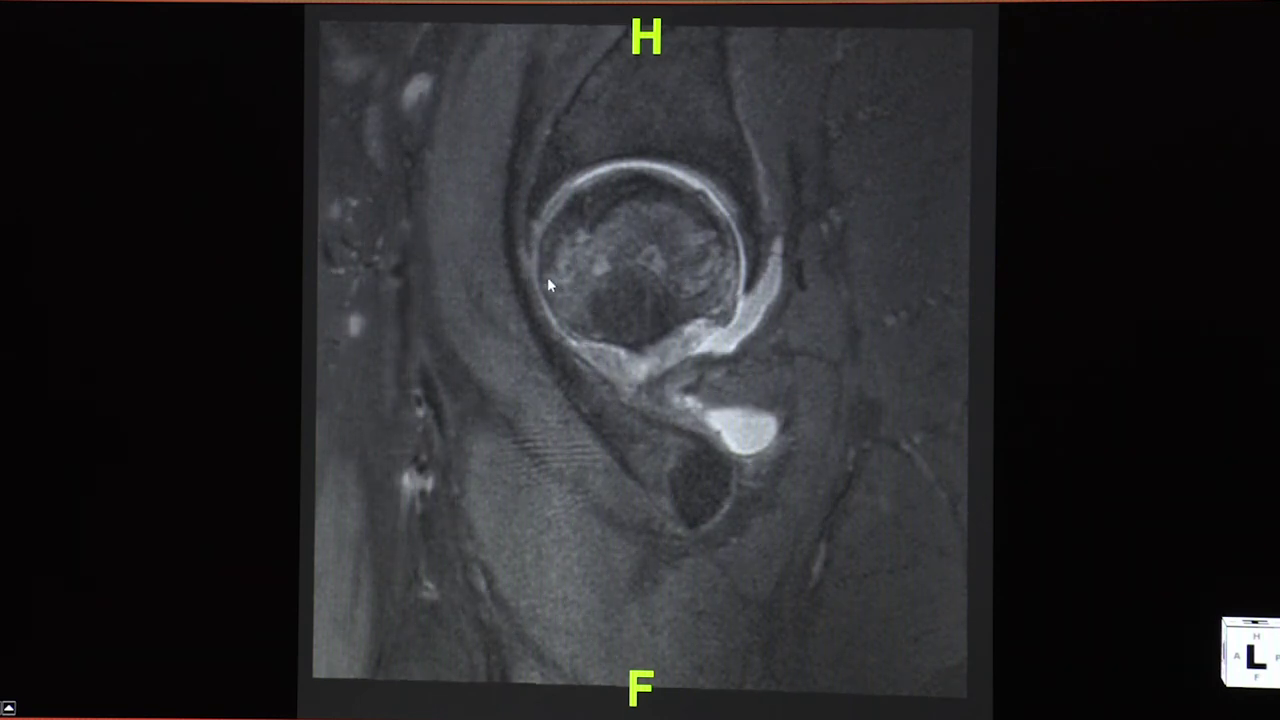
scroll(545, 260, down, 5)
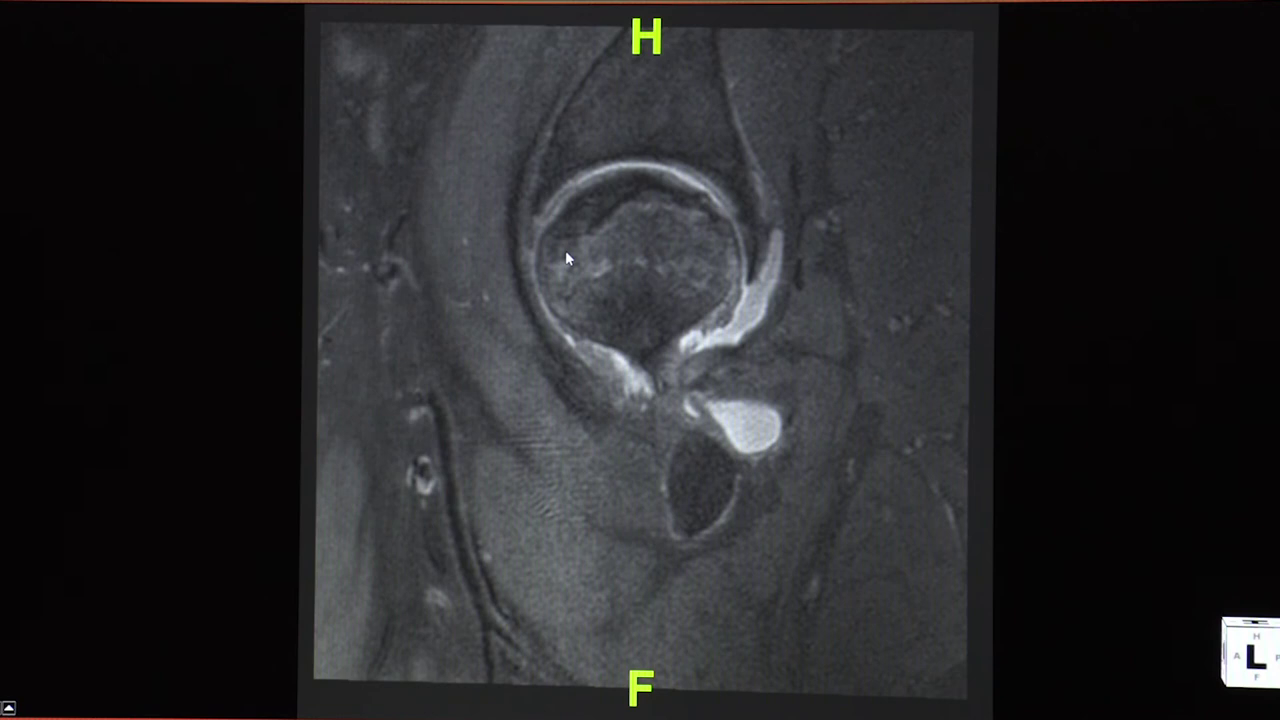
scroll(584, 295, down, 5)
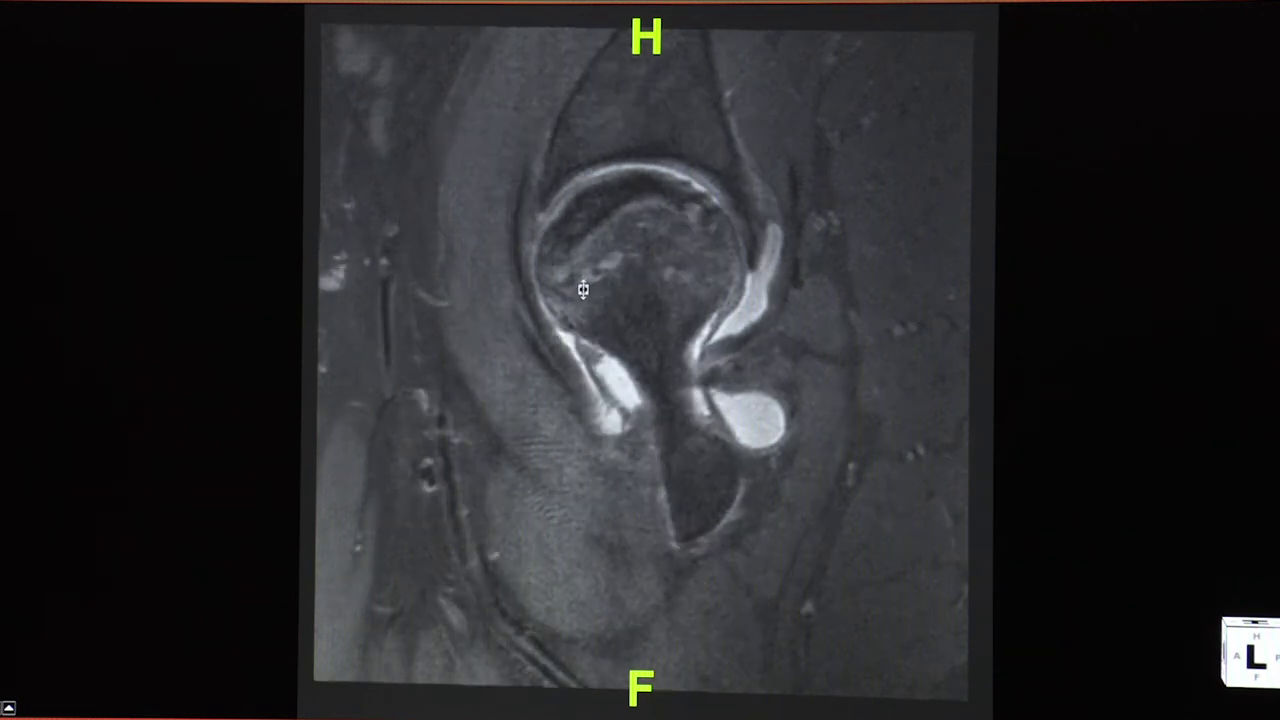
scroll(582, 299, down, 5)
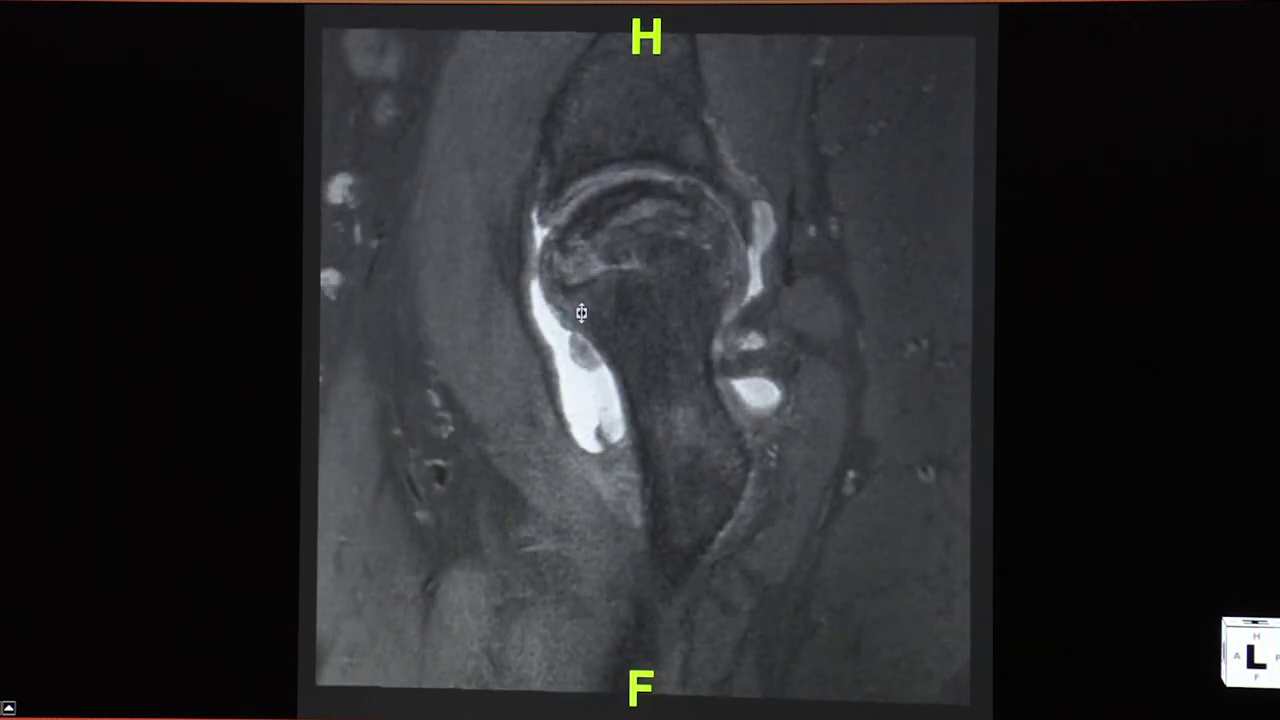
scroll(581, 328, down, 5)
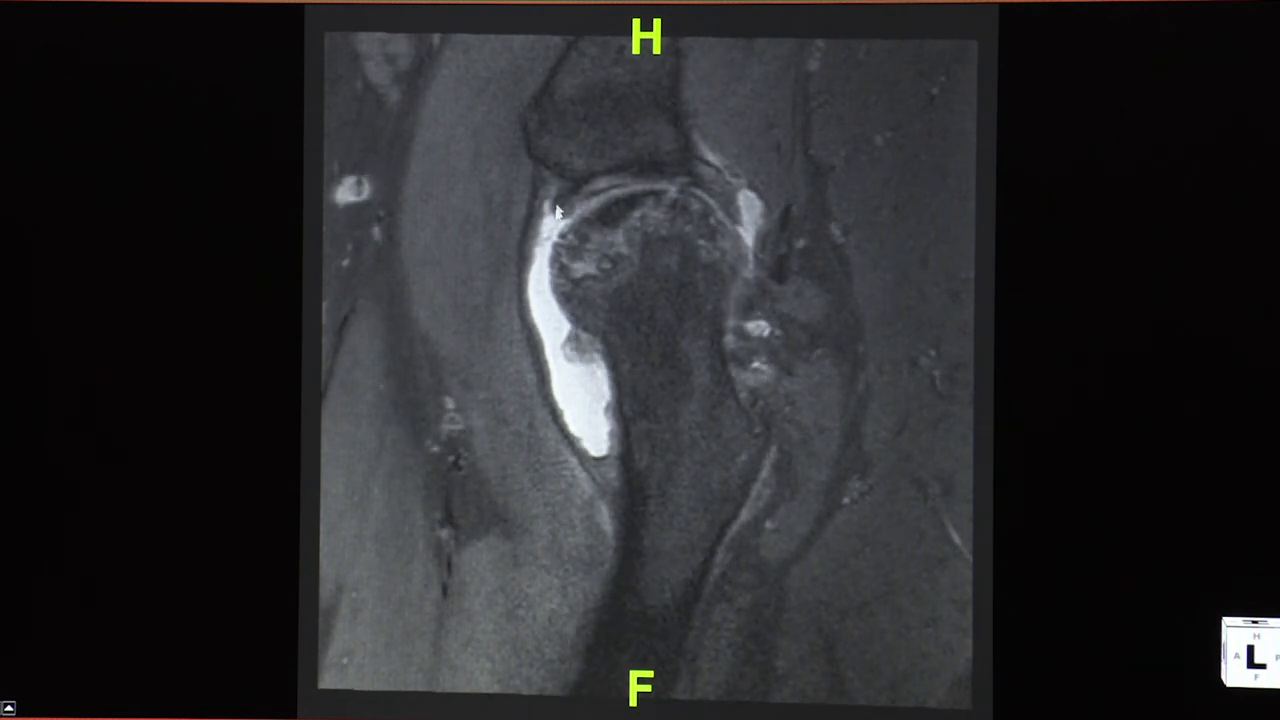
scroll(601, 255, down, 2)
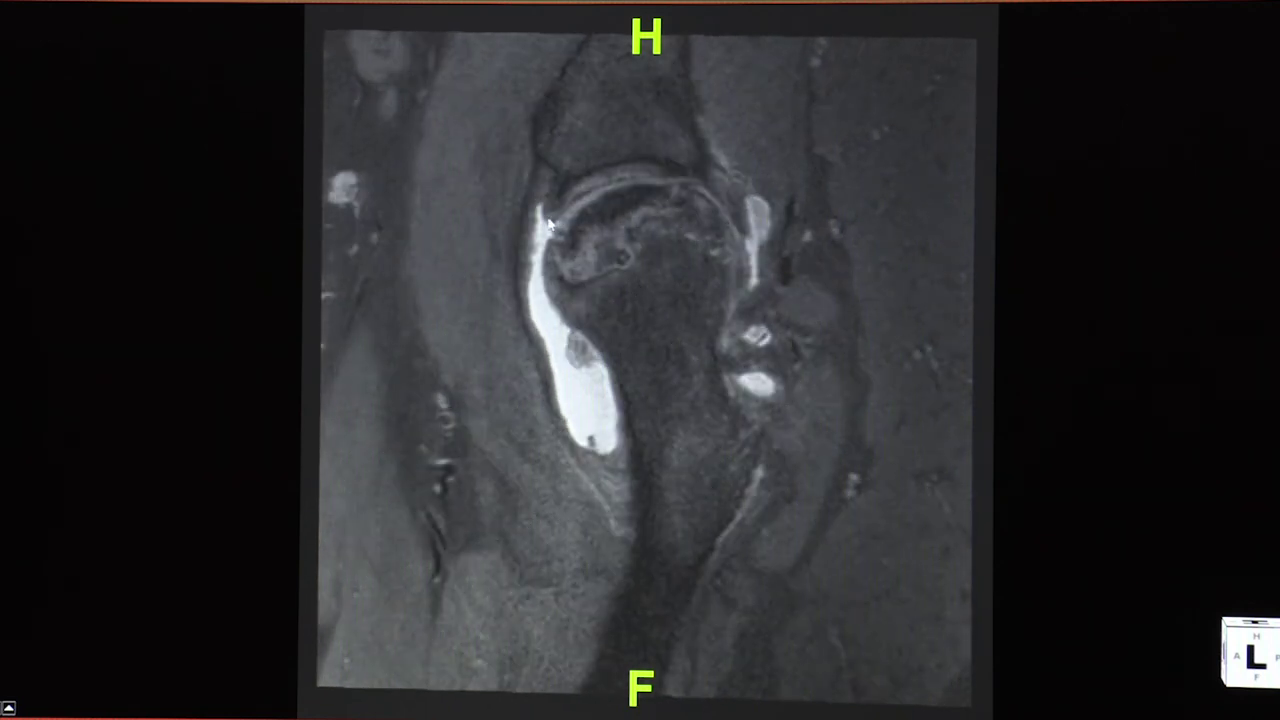
Step: Return to the inner femoral head and re-examine the oblique sagittal slices outward to the lateral edge of the joint
drag(586, 249, 587, 193)
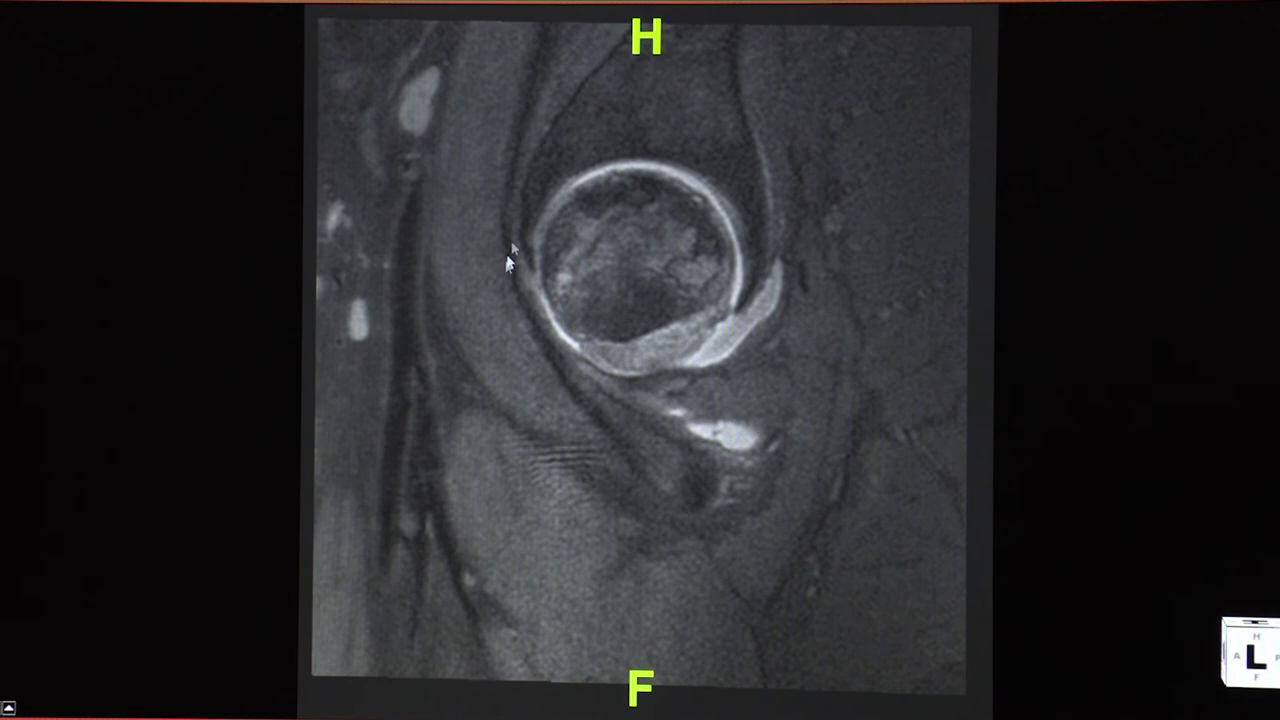
drag(578, 318, 602, 350)
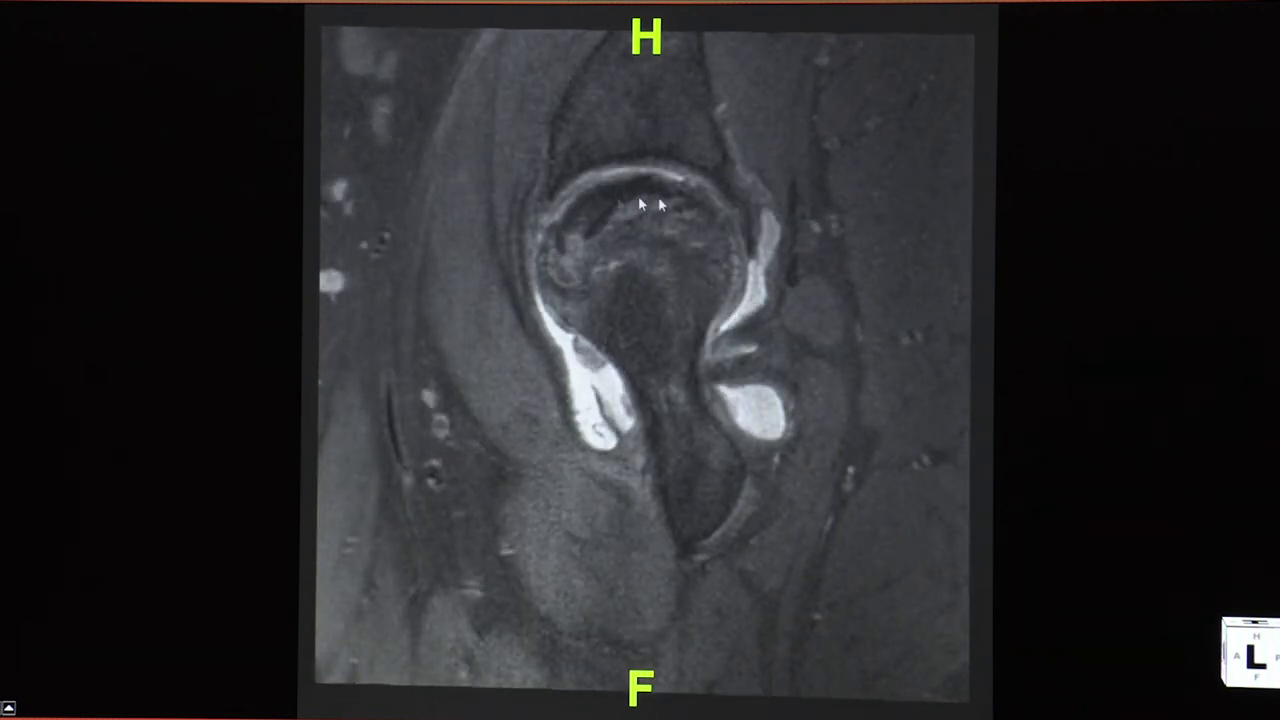
drag(646, 340, 662, 313)
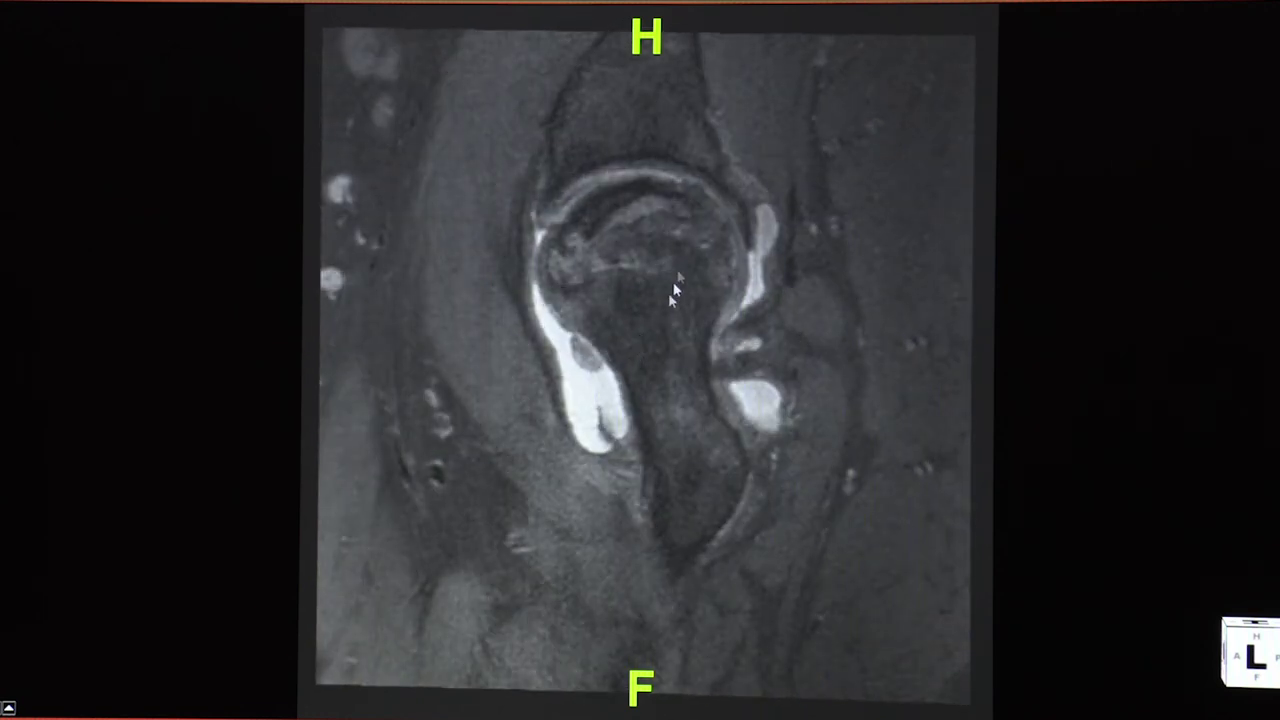
drag(616, 250, 629, 335)
drag(770, 267, 623, 416)
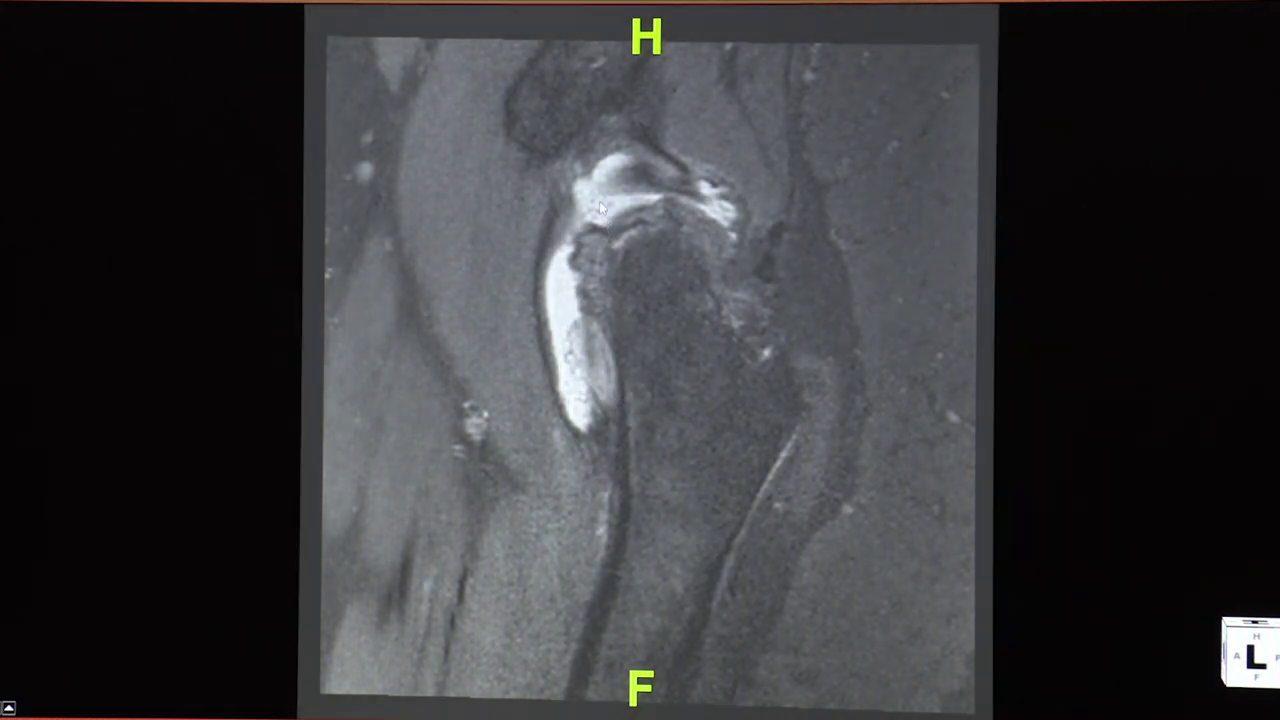
Step: Go back through the oblique sagittal slices to the femoral head, examine the head and neck junction, and restore the four-view layout
drag(626, 398, 679, 285)
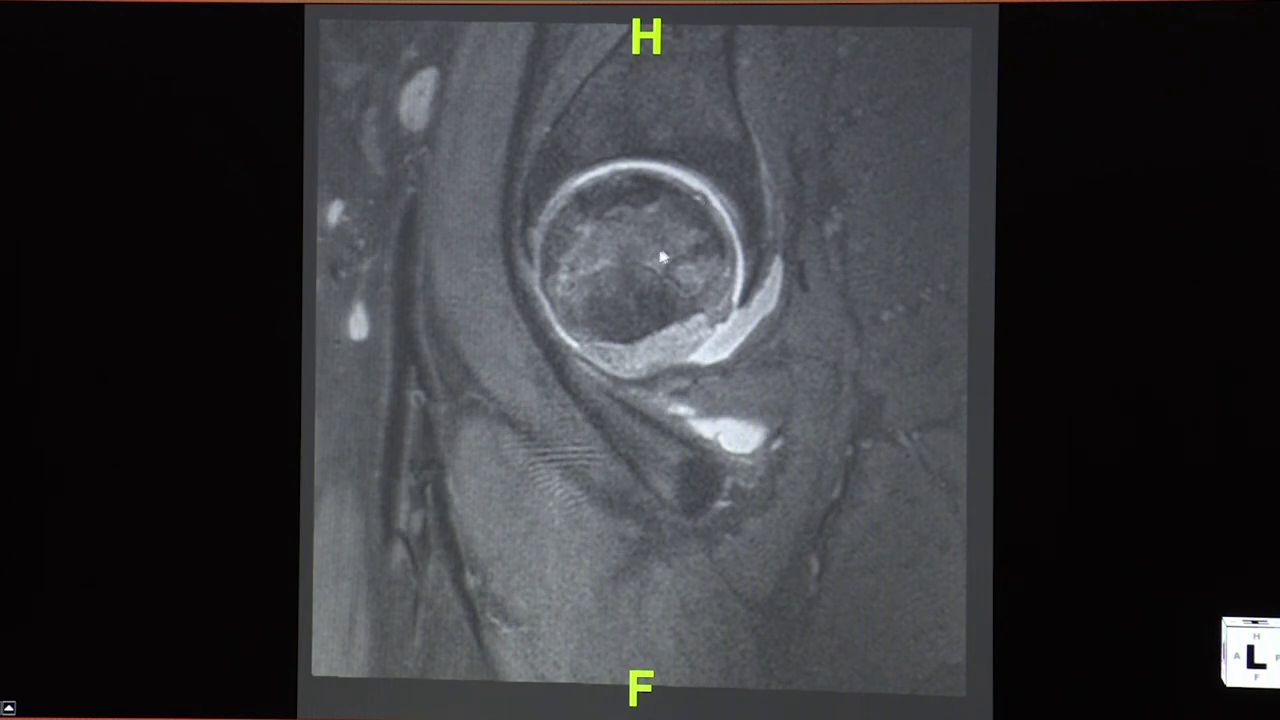
drag(603, 256, 660, 320)
mouse_move(591, 232)
mouse_down()
mouse_move(589, 217)
mouse_move(581, 233)
mouse_up()
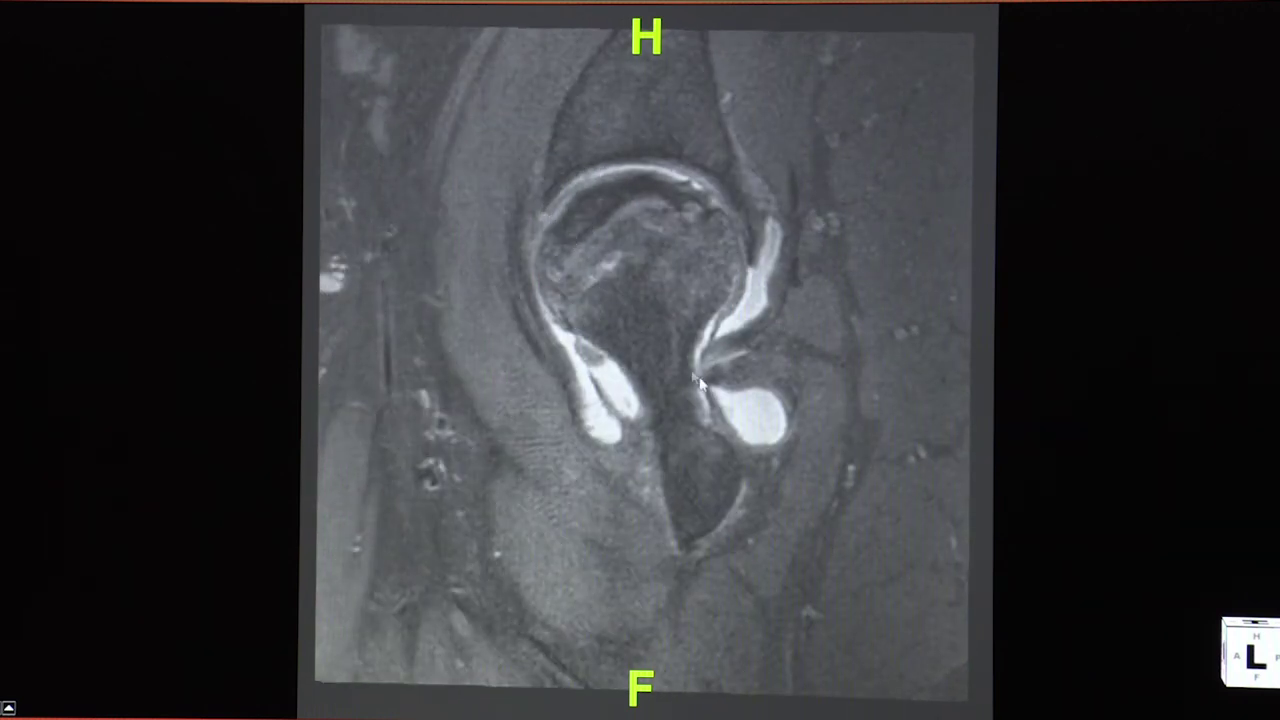
mouse_move(678, 420)
mouse_down()
mouse_move(686, 409)
mouse_move(686, 443)
mouse_move(686, 409)
mouse_up()
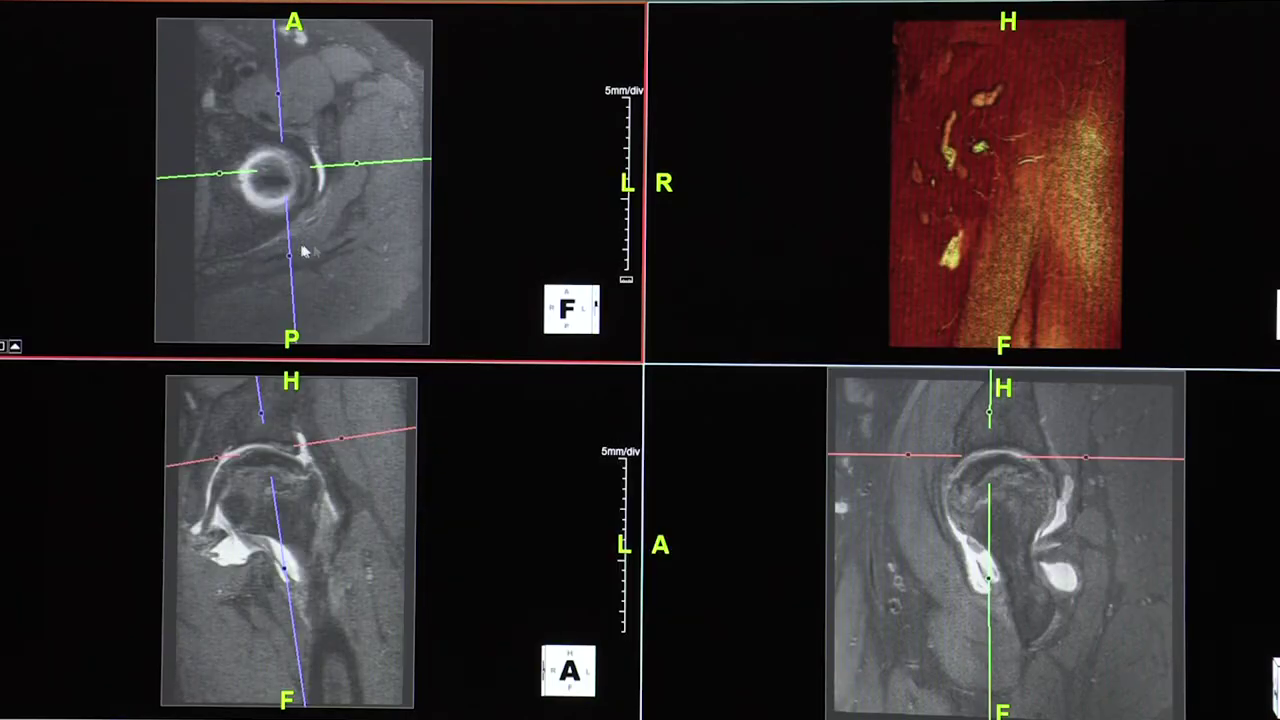
Step: Enlarge the axial view, examine its slices from the femoral head down to the femoral neck, and restore the four-view layout
double_click(301, 251)
drag(651, 291, 692, 471)
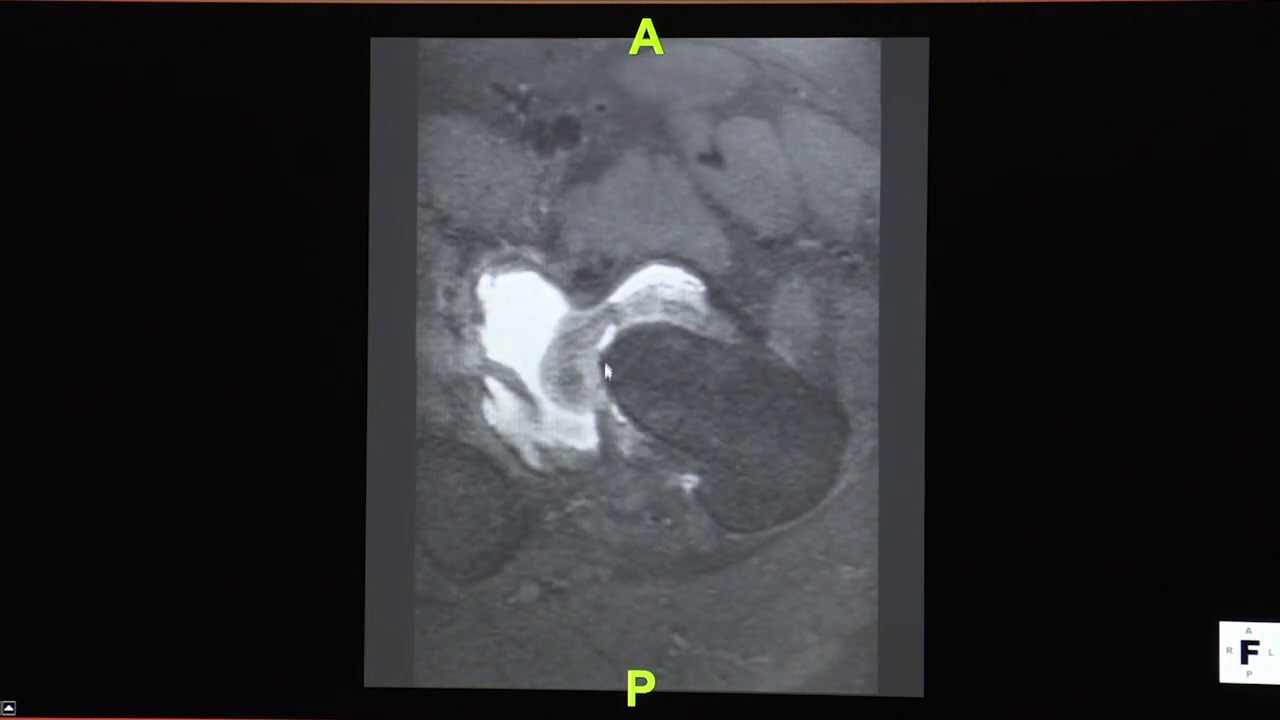
drag(685, 265, 596, 265)
drag(661, 347, 688, 363)
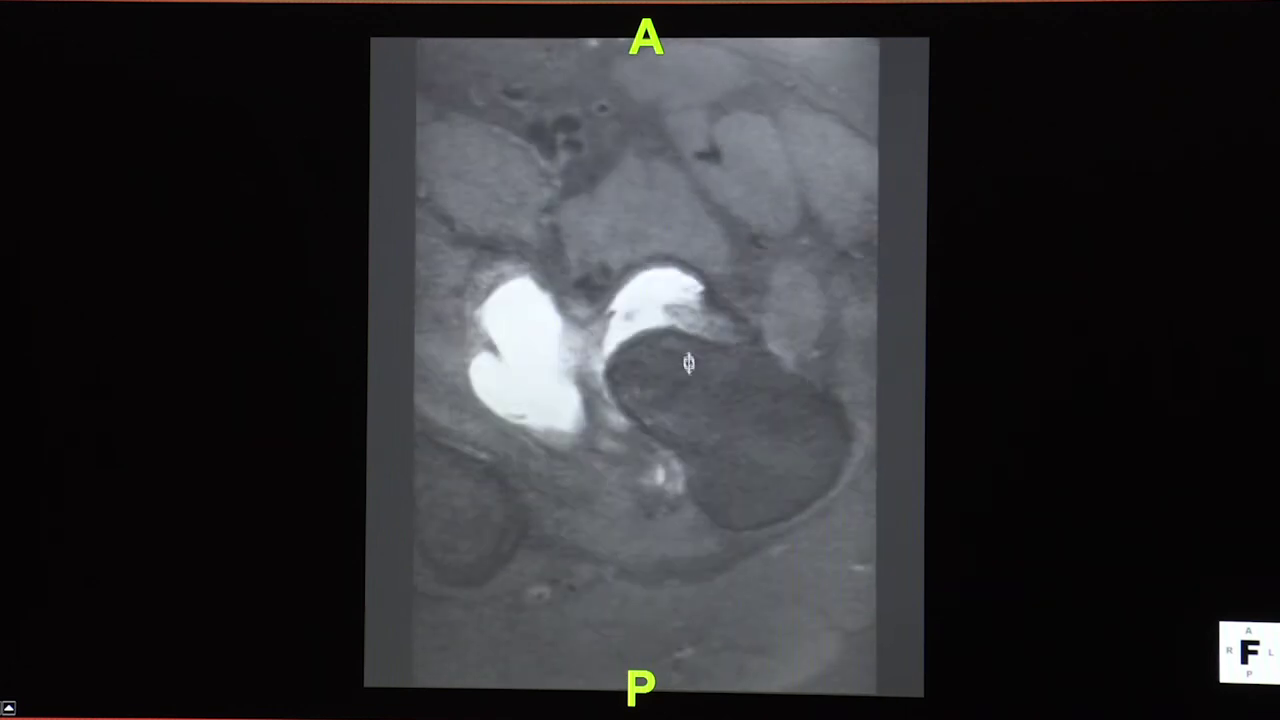
double_click(679, 305)
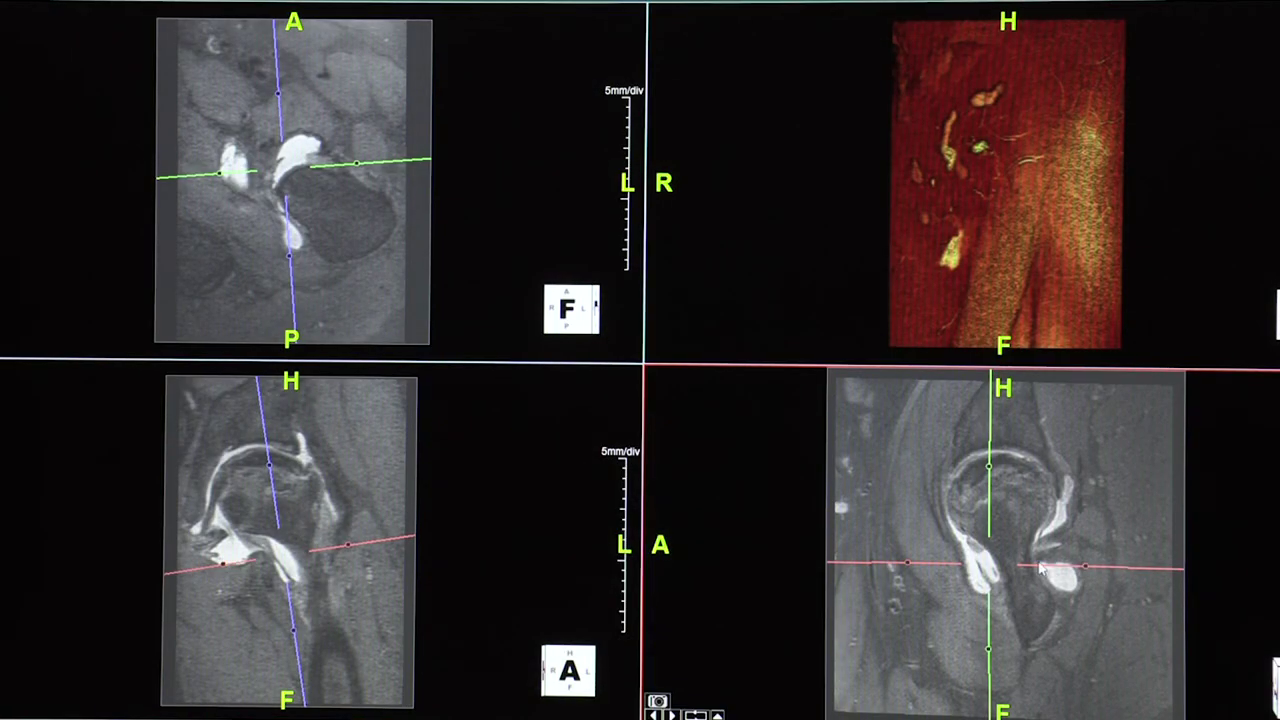